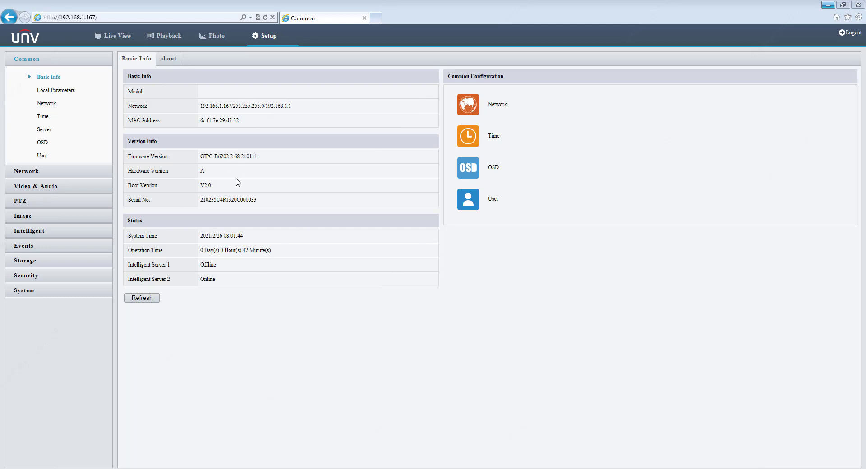
Read the camera's About information and open-source licence text, then return to Basic Info
left_click(170, 59)
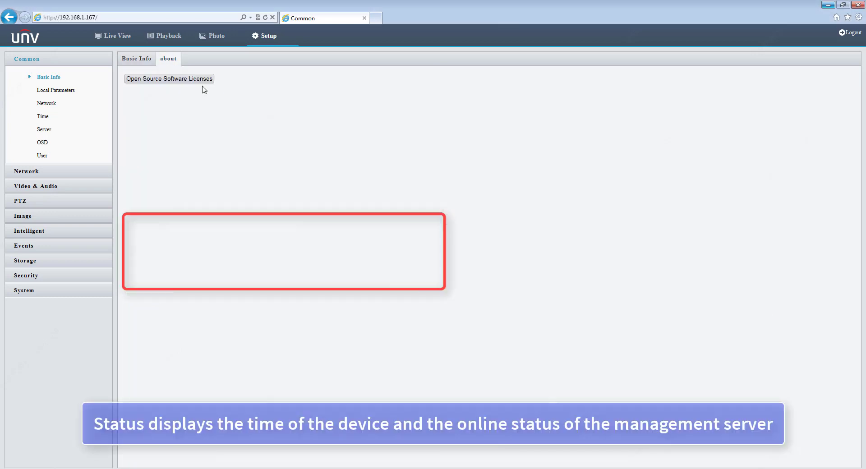
left_click(184, 79)
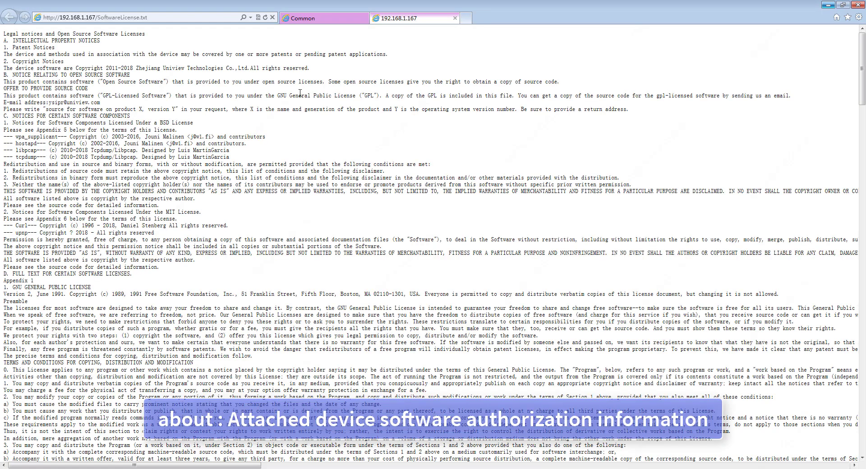
left_click_drag(862, 47, 863, 400)
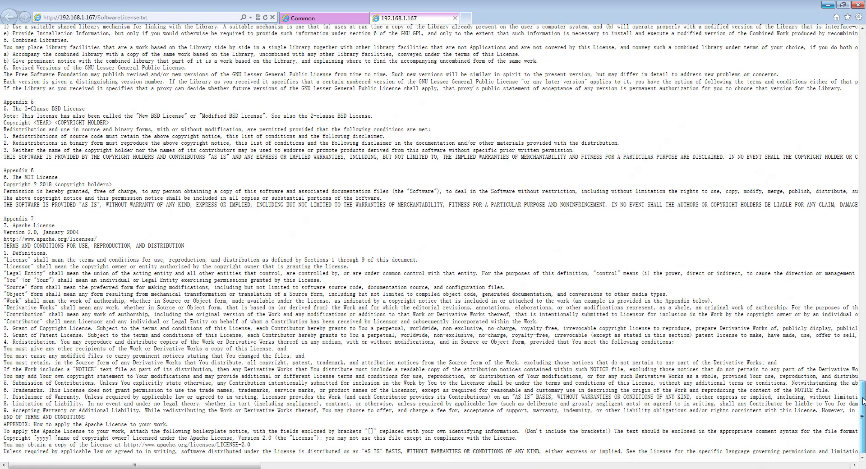
middle_click(401, 18)
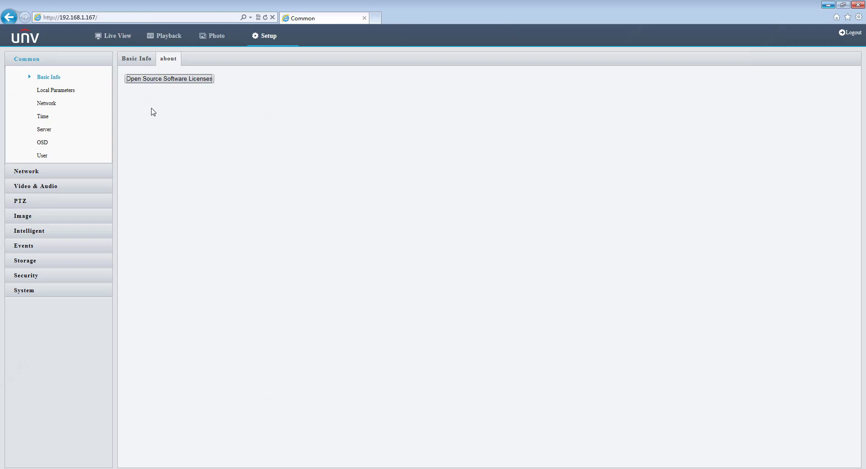
left_click(138, 63)
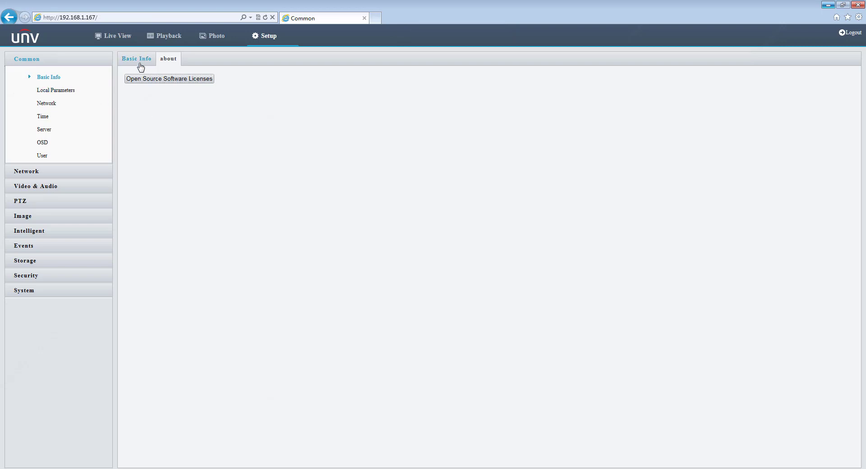
In Local Parameters, switch Intelligent Mark and Untriggered Target off and back on
left_click(64, 92)
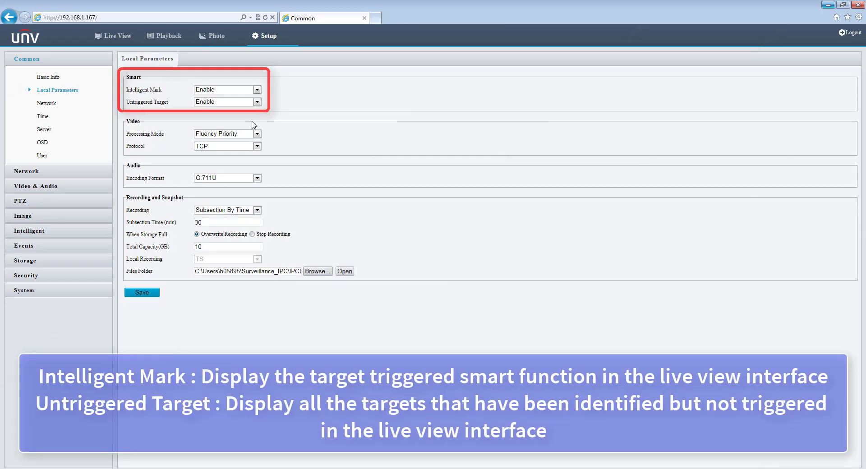
left_click(254, 91)
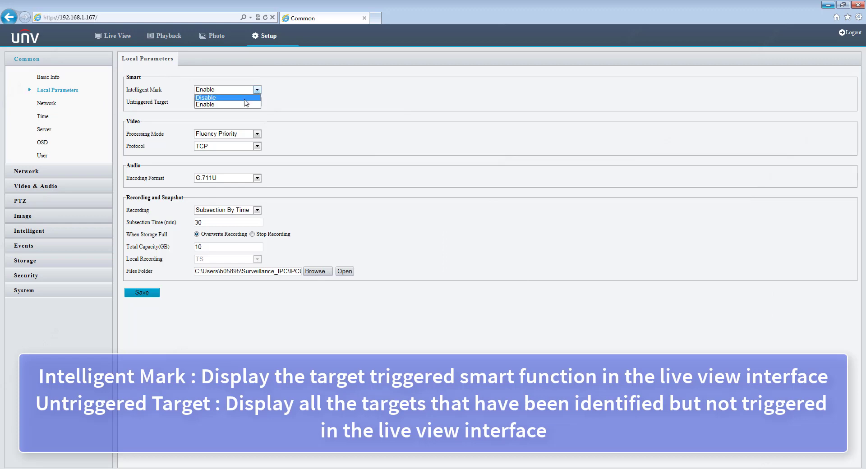
left_click(246, 101)
left_click(320, 96)
left_click(256, 90)
left_click(230, 104)
left_click(257, 102)
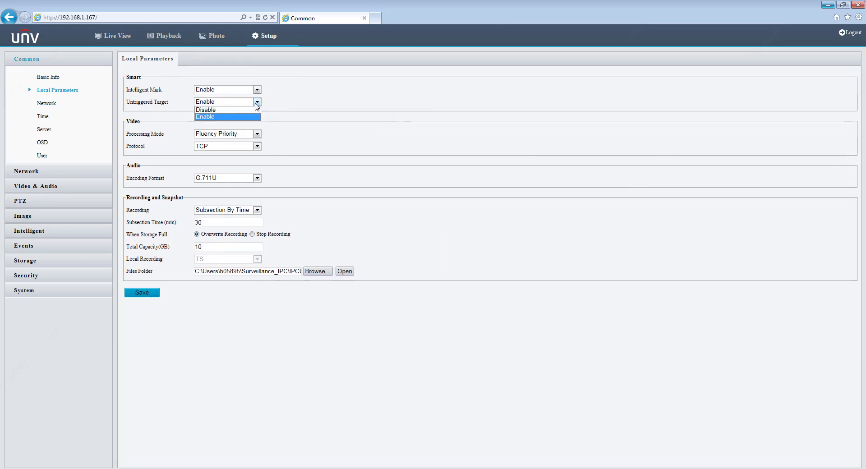
left_click(246, 110)
left_click(253, 102)
left_click(234, 117)
Keep Fluency Priority processing, TCP protocol and G.711U audio encoding
left_click(252, 134)
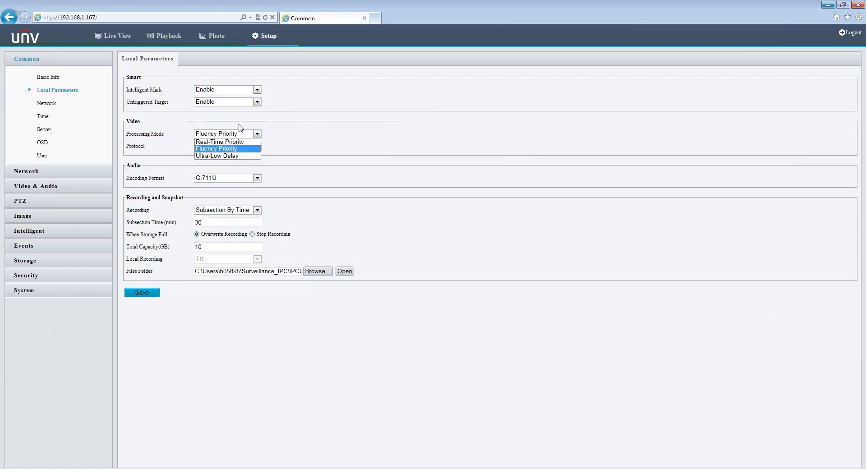
left_click(247, 148)
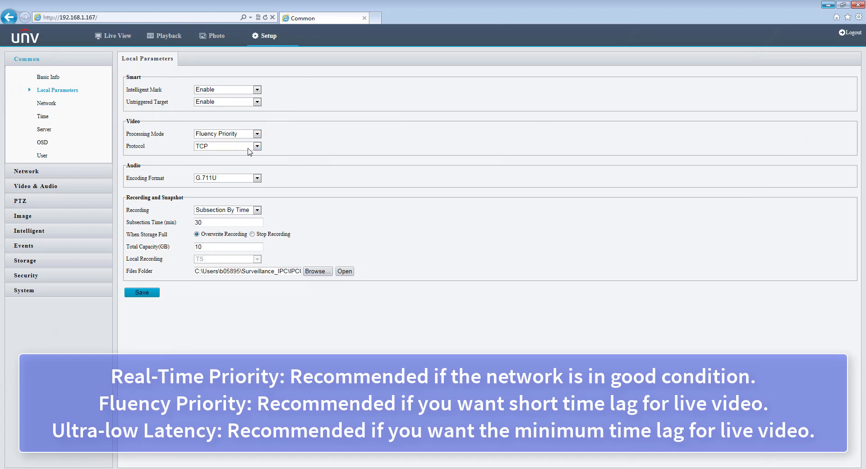
left_click(256, 148)
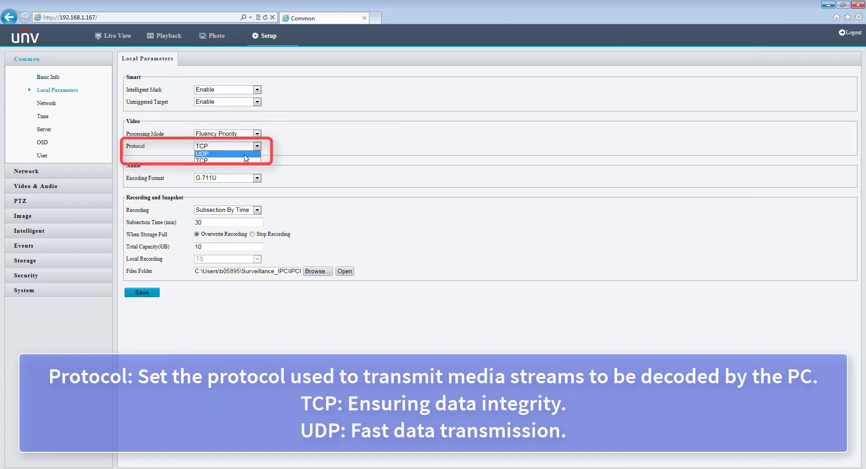
left_click(327, 173)
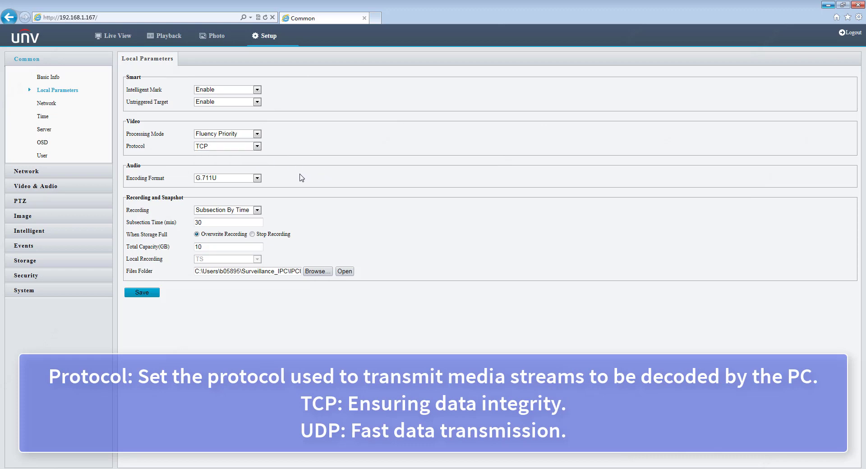
left_click(258, 180)
left_click(333, 186)
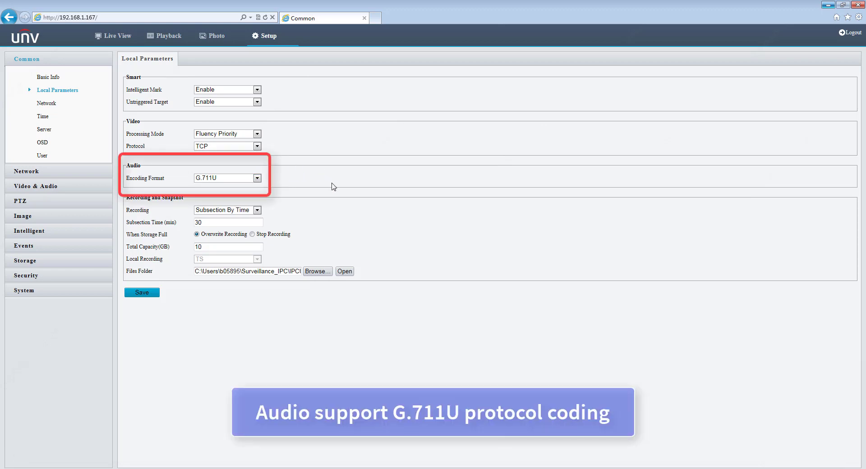
Switch local recording subsection to By Size, then back to By Time
left_click(257, 210)
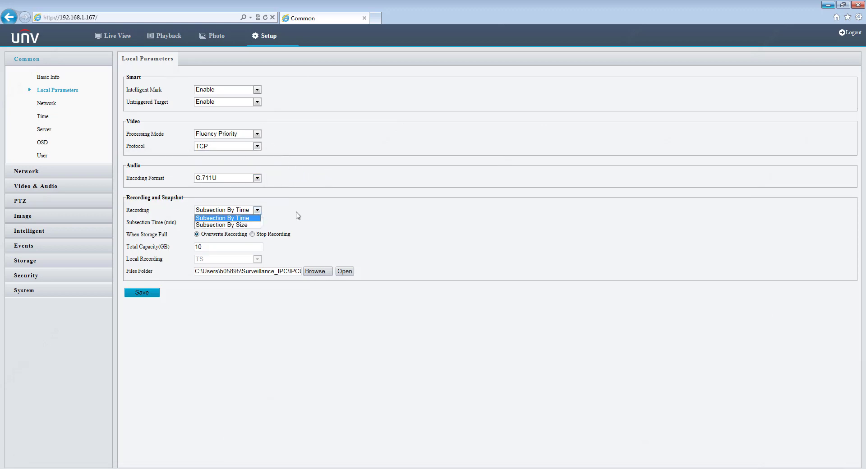
left_click(247, 225)
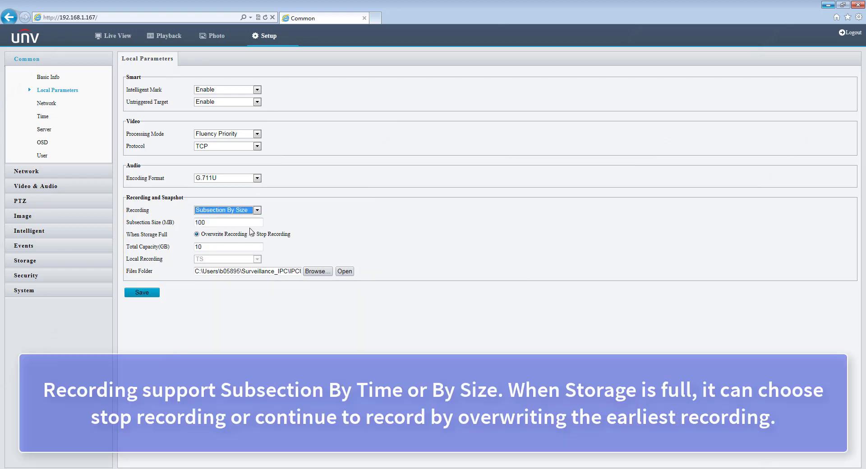
left_click(232, 212)
left_click(228, 218)
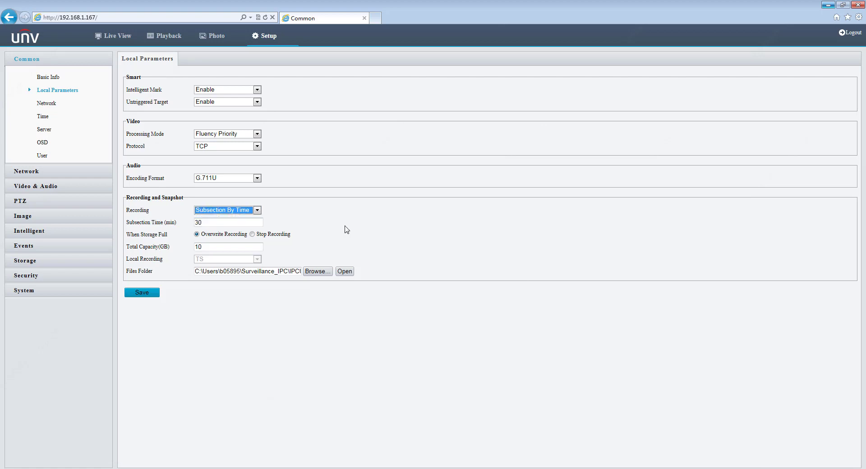
Open the PC's snapshots and recordings folder, close it, and go to Network settings
left_click(345, 271)
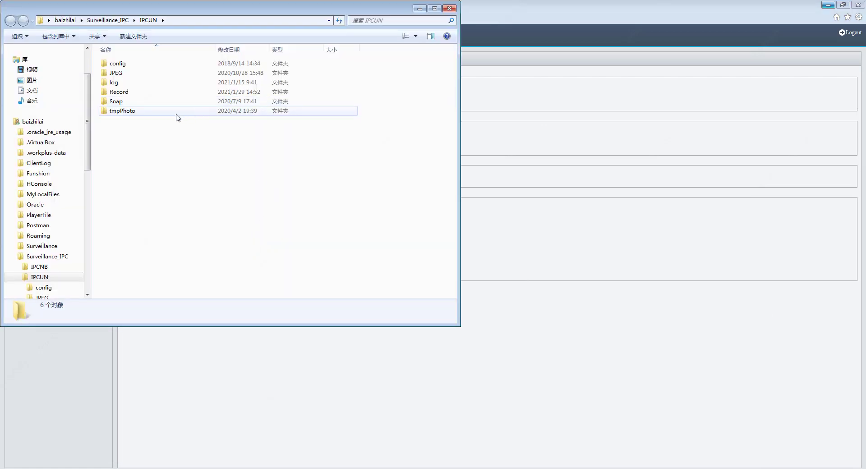
left_click(451, 9)
left_click(48, 104)
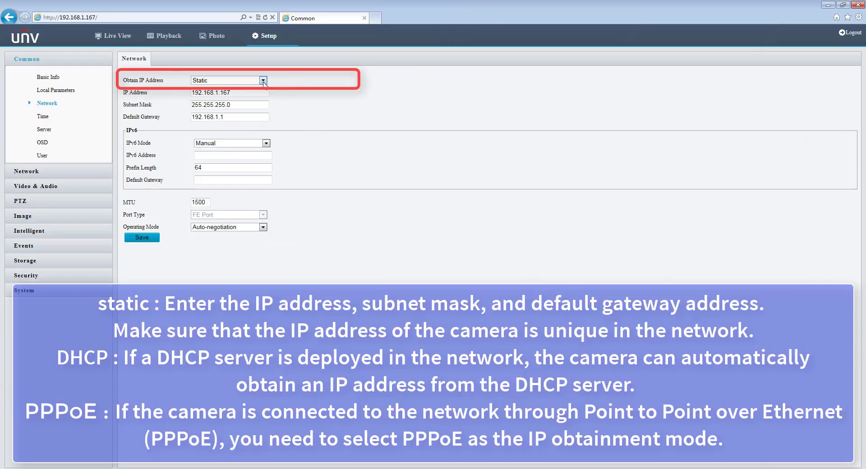
left_click(263, 81)
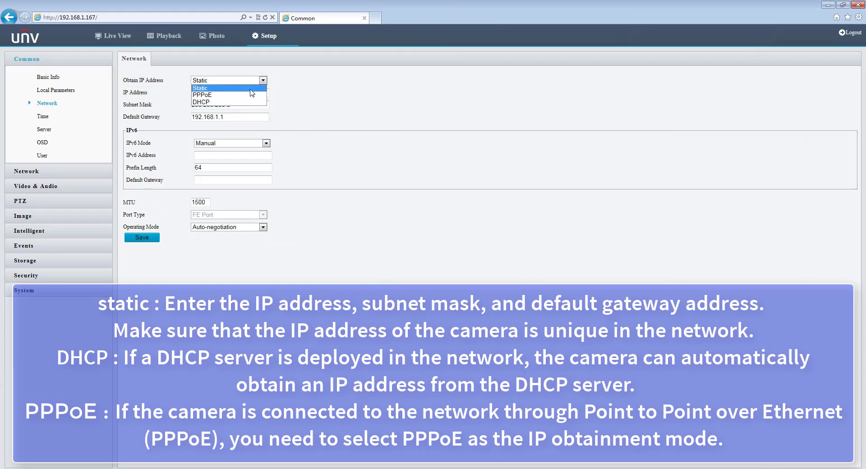
left_click(251, 94)
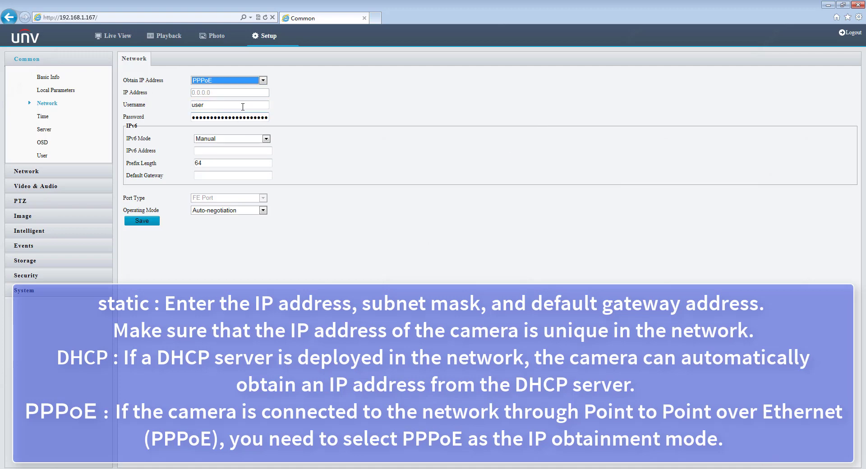
left_click(265, 81)
left_click(244, 103)
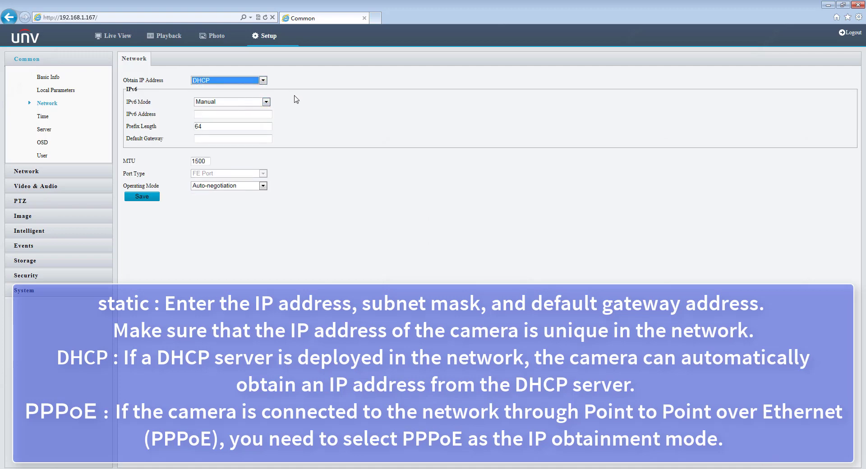
left_click(296, 96)
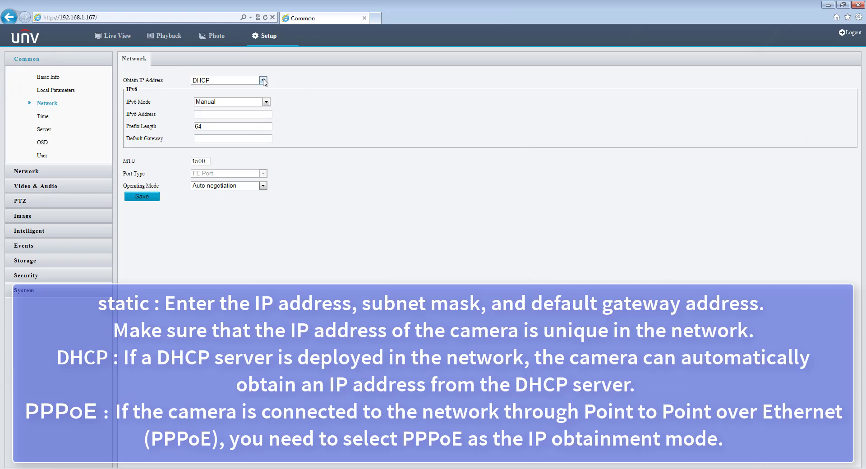
left_click(264, 81)
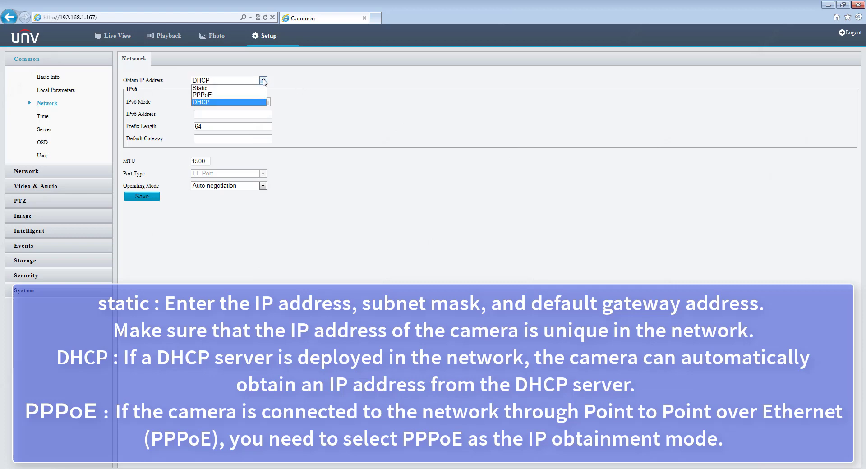
left_click(230, 88)
left_click(316, 113)
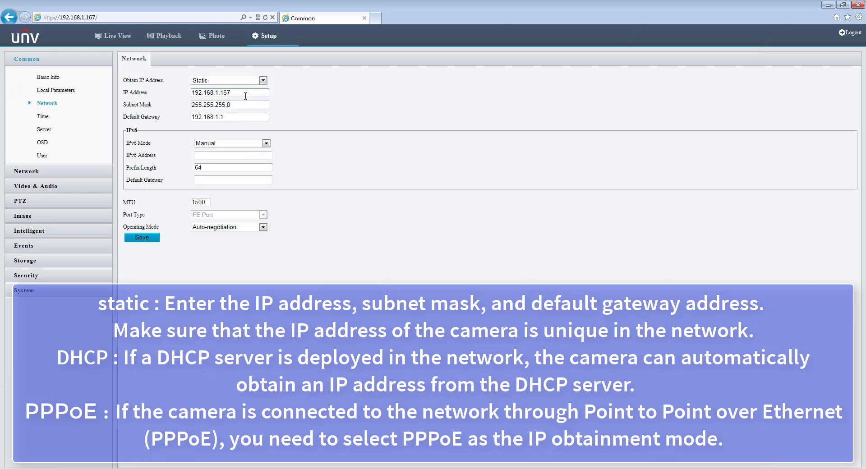
left_click(249, 106)
left_click(261, 117)
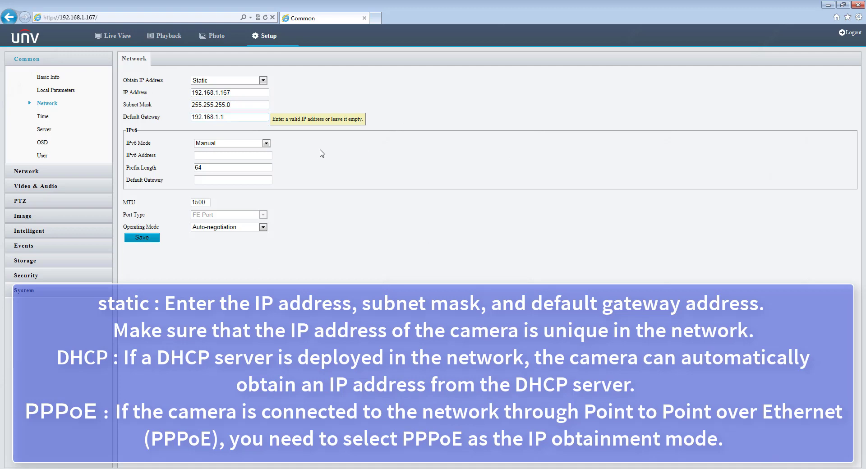
left_click(325, 156)
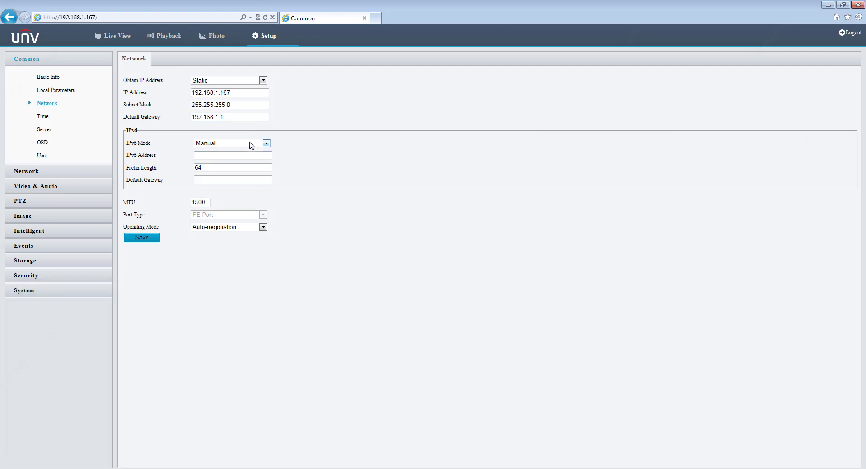
Review the IPv6 address and gateway fields, keeping Manual IPv6 mode and Auto-negotiation operating mode
left_click(251, 143)
left_click(312, 155)
left_click(256, 156)
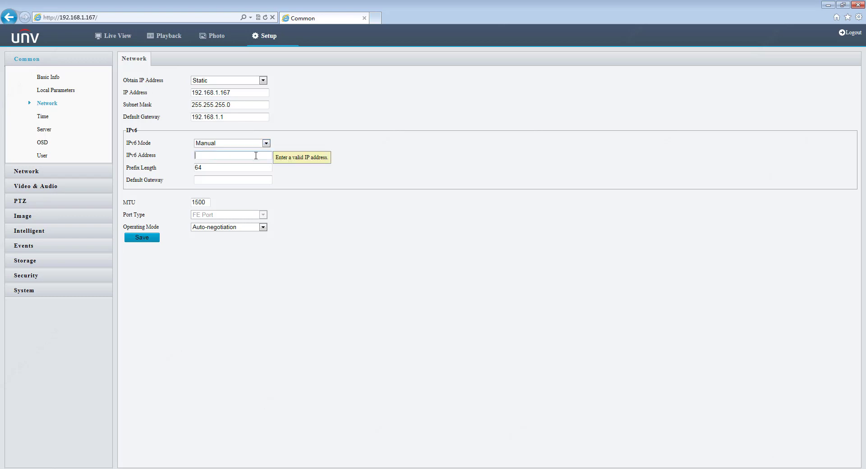
left_click(265, 179)
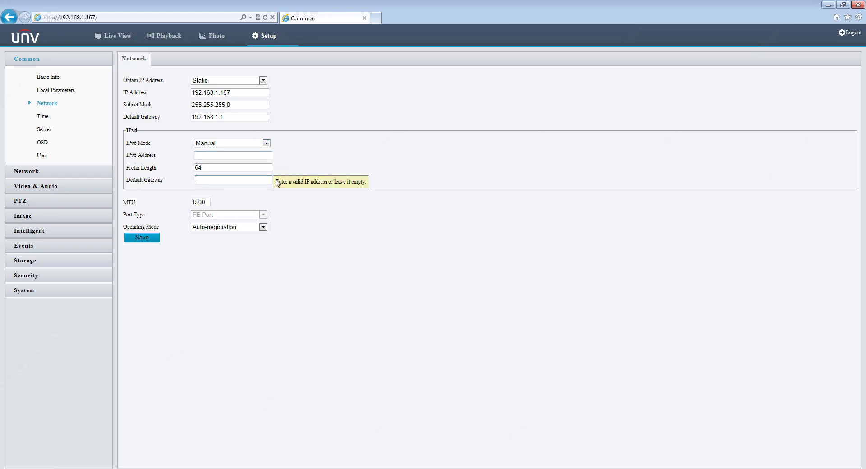
left_click(355, 218)
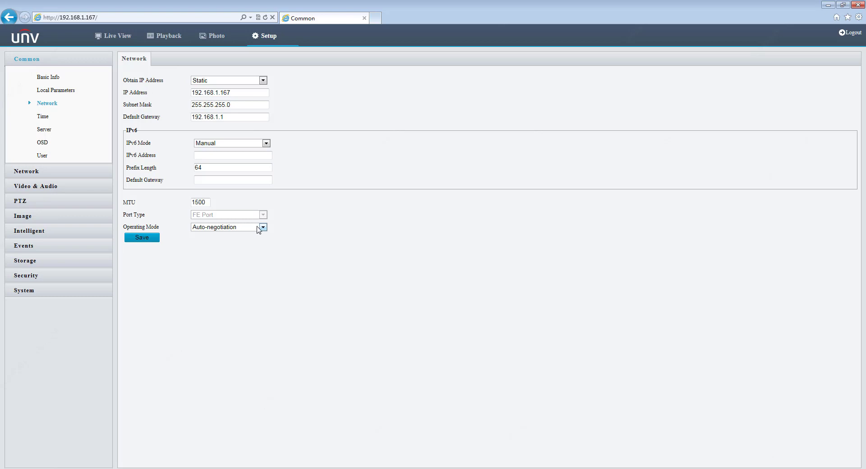
left_click(262, 228)
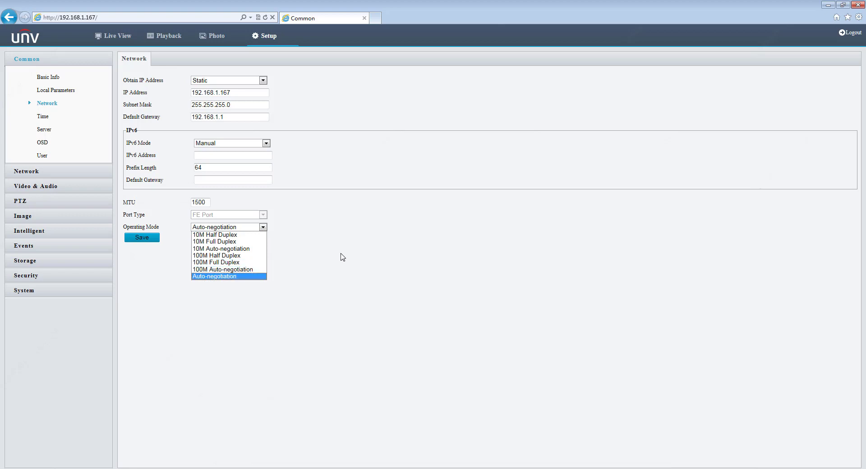
left_click(342, 255)
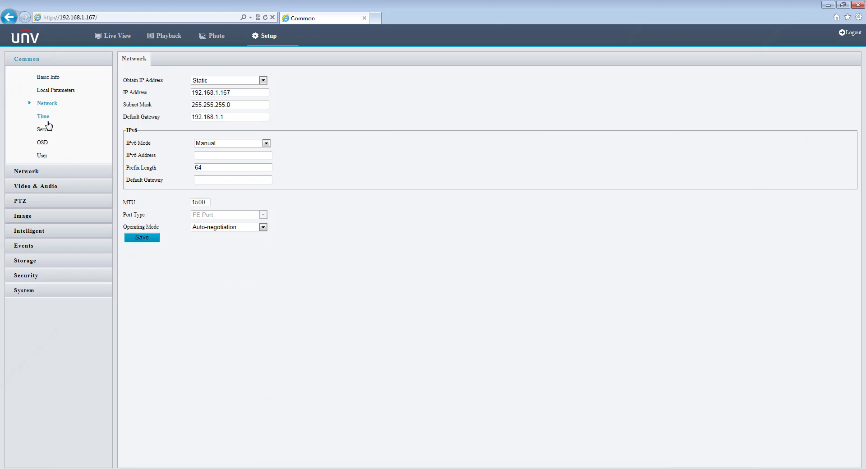
On the Time page, try System Configuration sync, then NTP, checking its port 123 range
left_click(47, 122)
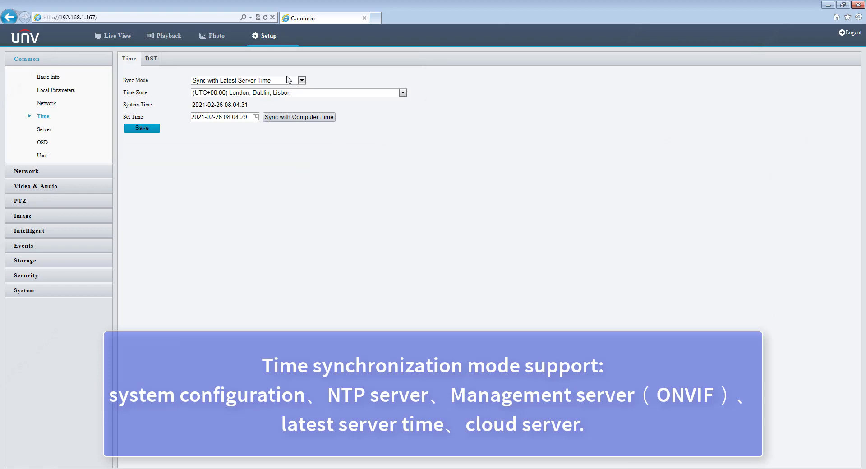
left_click(295, 82)
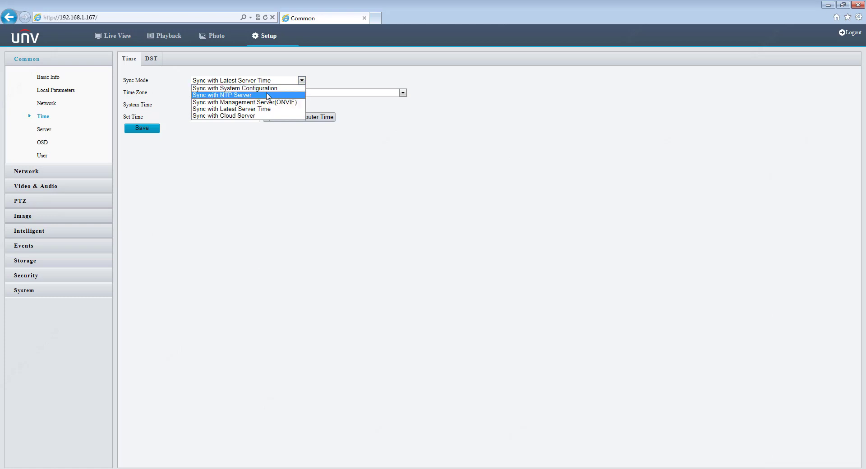
left_click(268, 89)
left_click(291, 82)
left_click(264, 96)
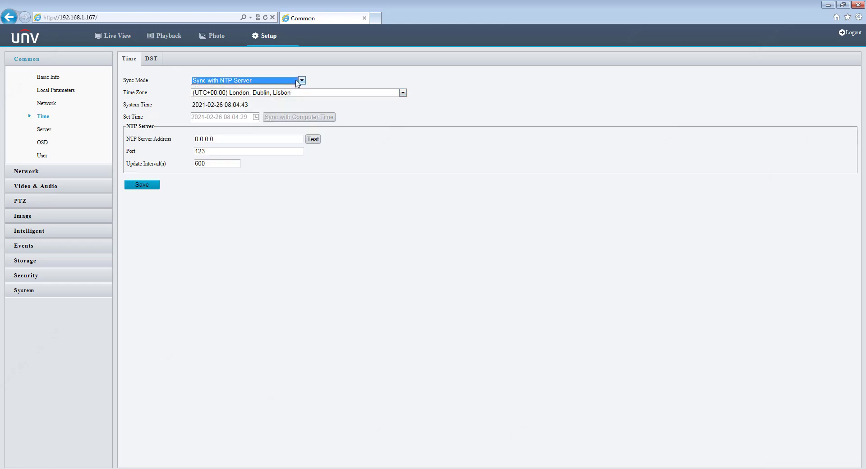
left_click(240, 151)
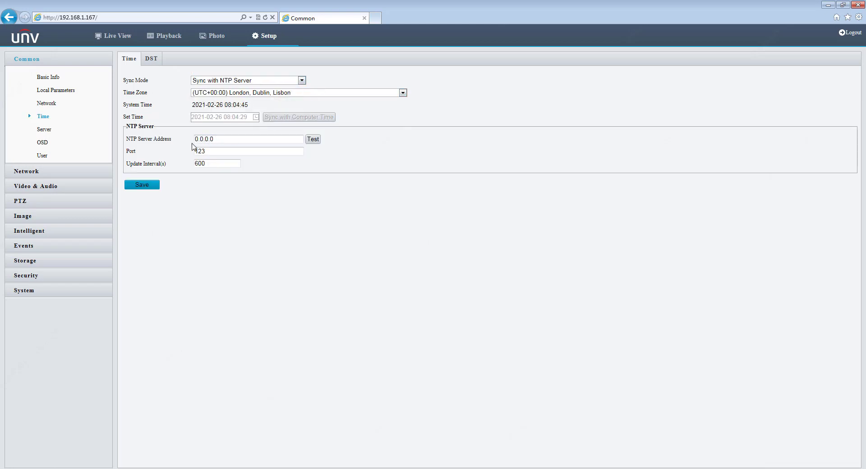
double_click(199, 151)
left_click(313, 140)
Try ONVIF and Cloud sync modes, settling on Sync with Latest Server Time
left_click(293, 81)
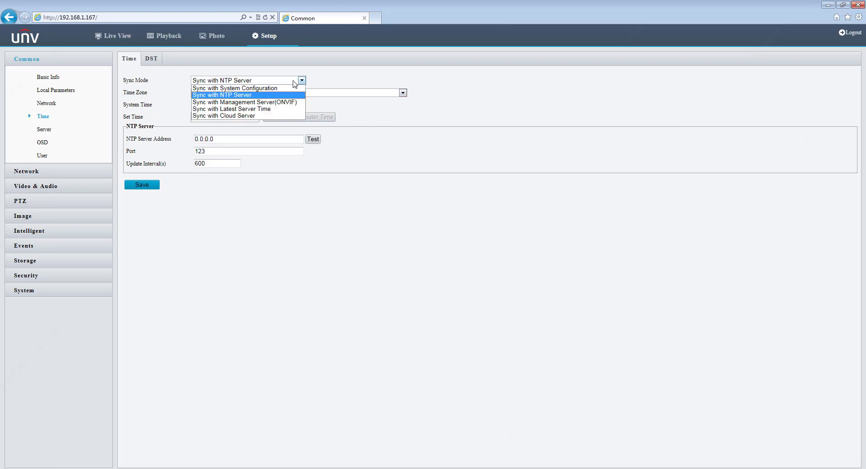
left_click(274, 103)
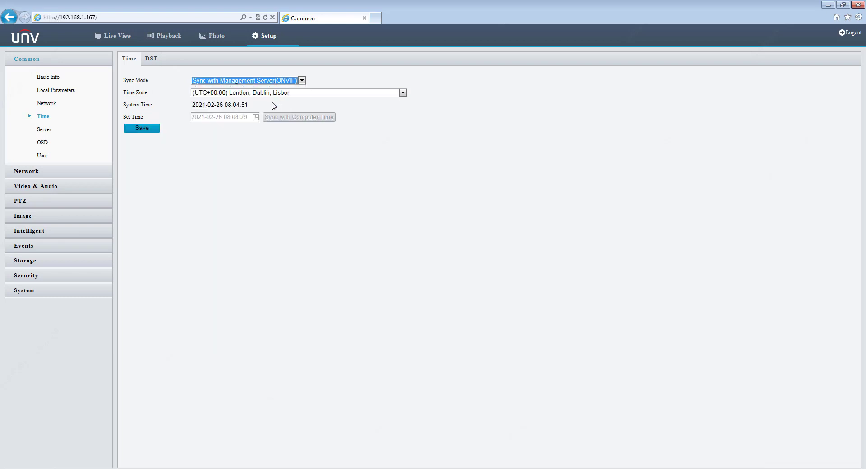
left_click(363, 125)
left_click(301, 81)
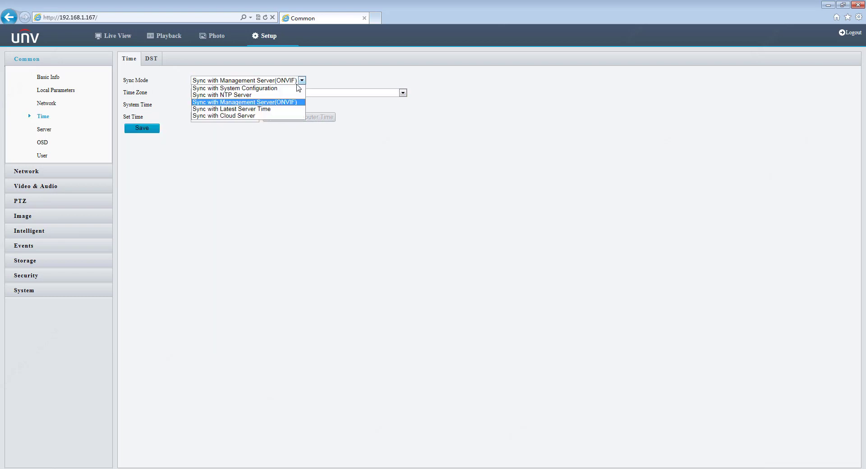
left_click(272, 114)
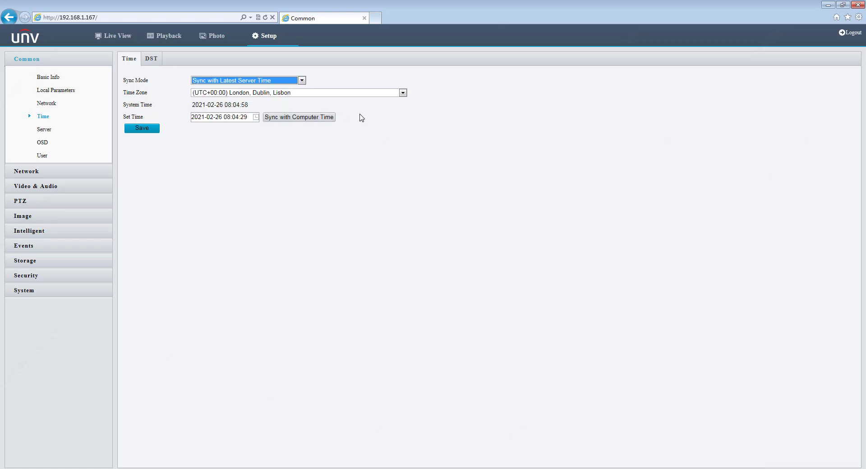
left_click(296, 80)
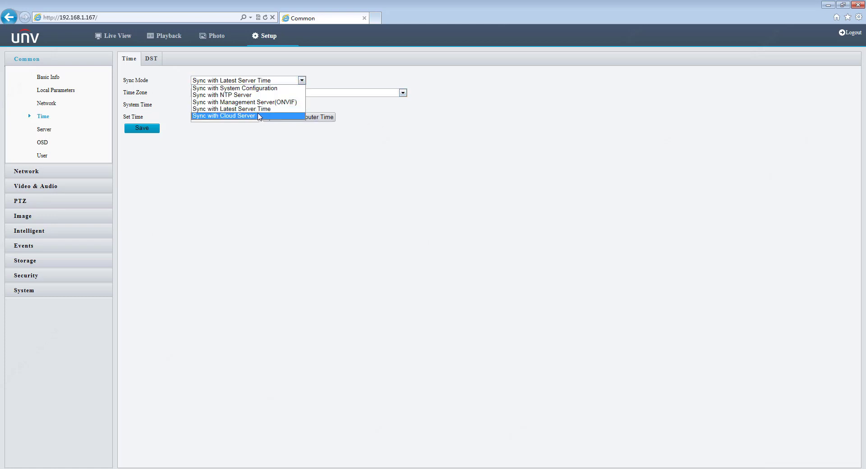
left_click(242, 116)
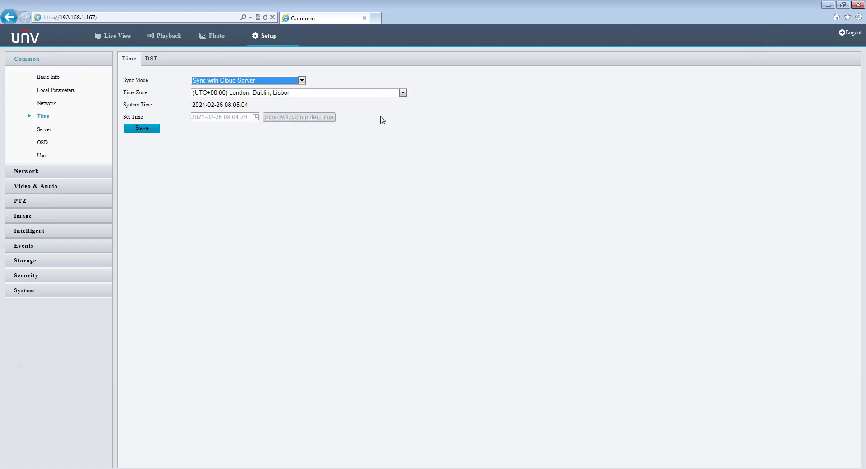
left_click(302, 80)
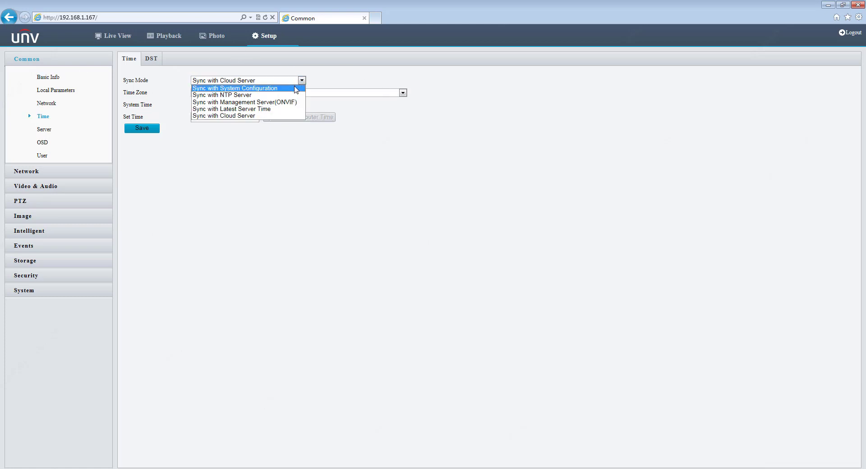
left_click(281, 109)
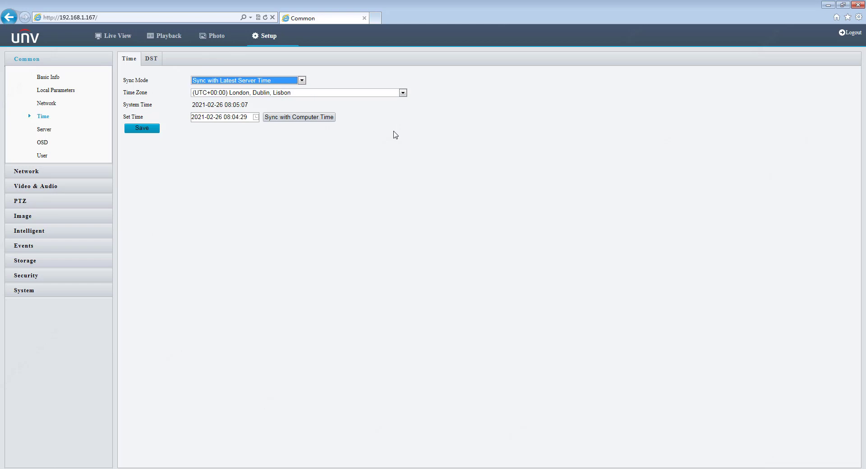
Sync the camera clock with the computer's time, save it, then cancel the sync
left_click(283, 118)
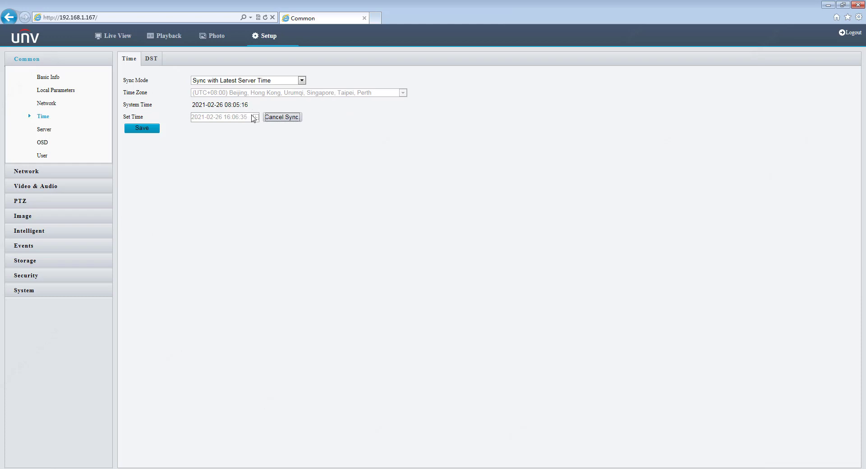
left_click(153, 129)
left_click(282, 118)
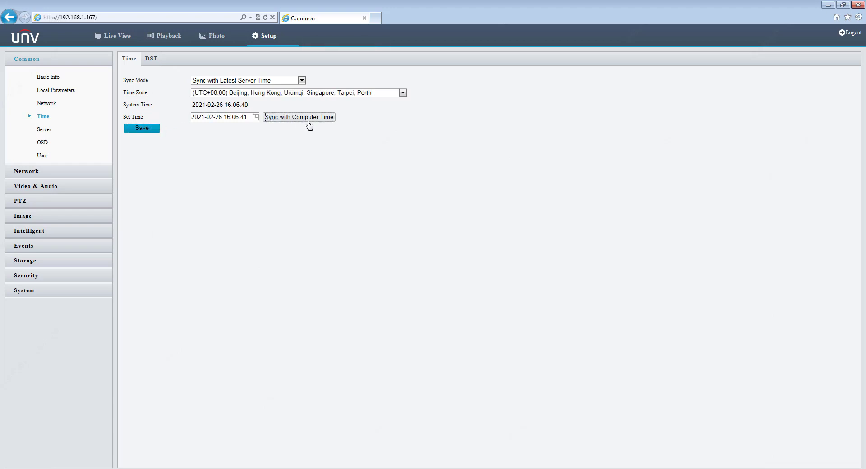
In the DST settings, save daylight saving as On, then save it again as Off
left_click(150, 61)
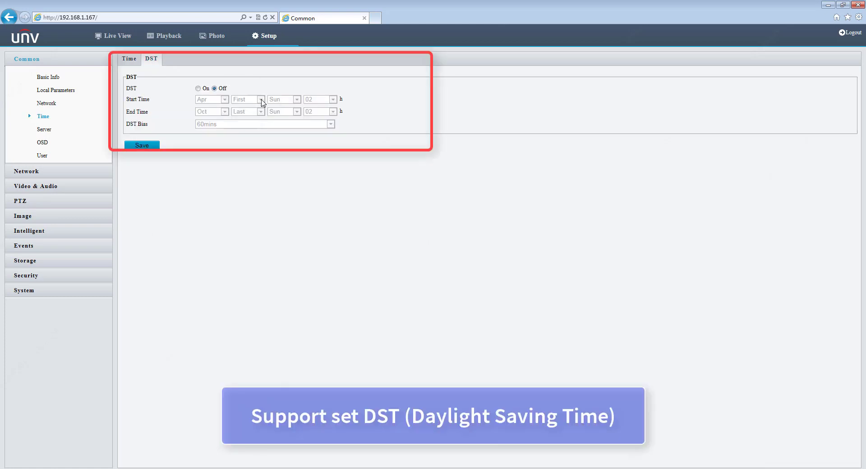
left_click(198, 89)
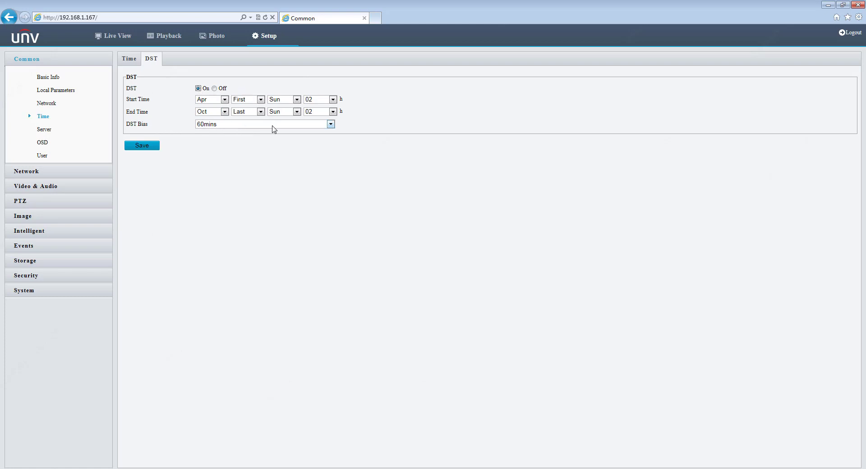
left_click(145, 149)
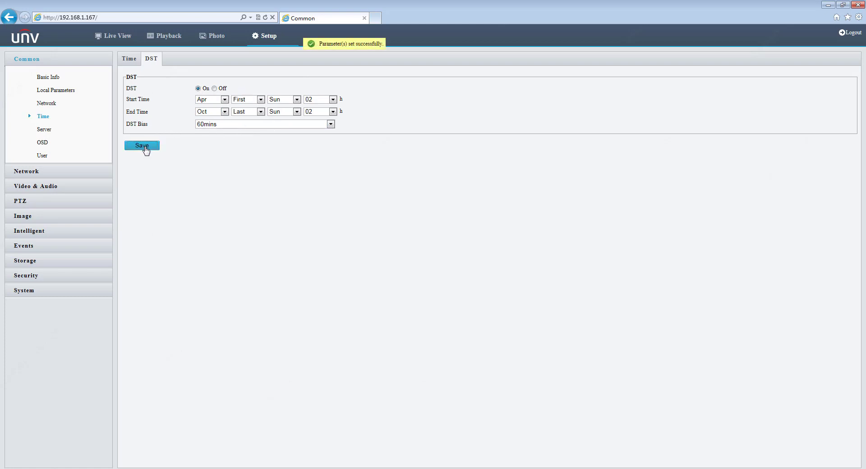
left_click(214, 88)
left_click(152, 146)
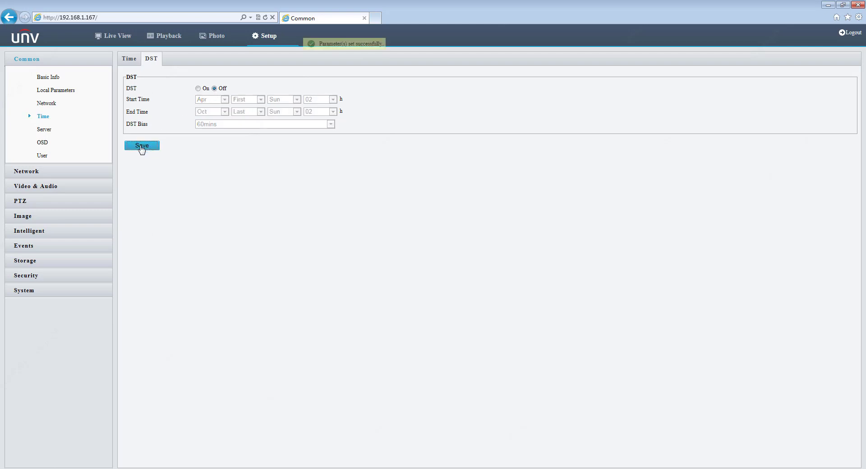
Open Server settings and review Intelligent Server 1, keeping its UNV communication type
left_click(49, 133)
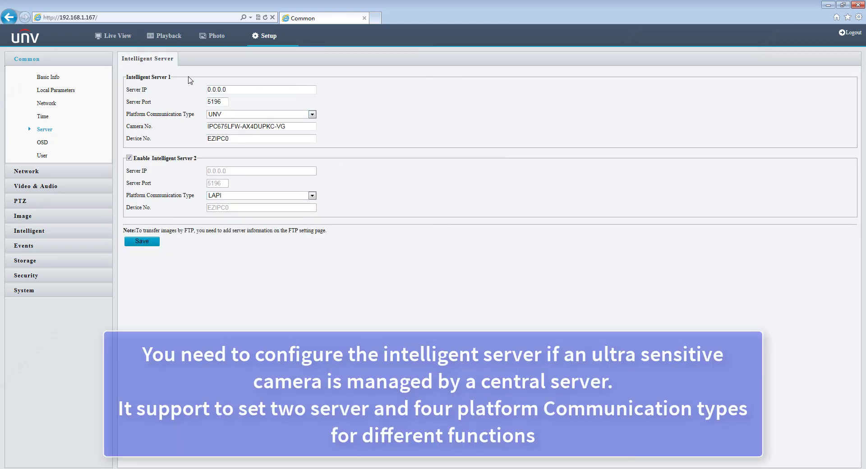
left_click(246, 86)
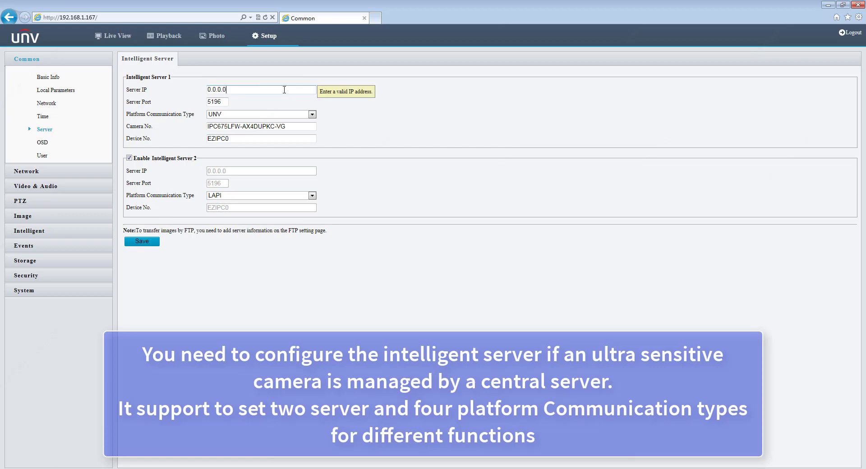
left_click(312, 114)
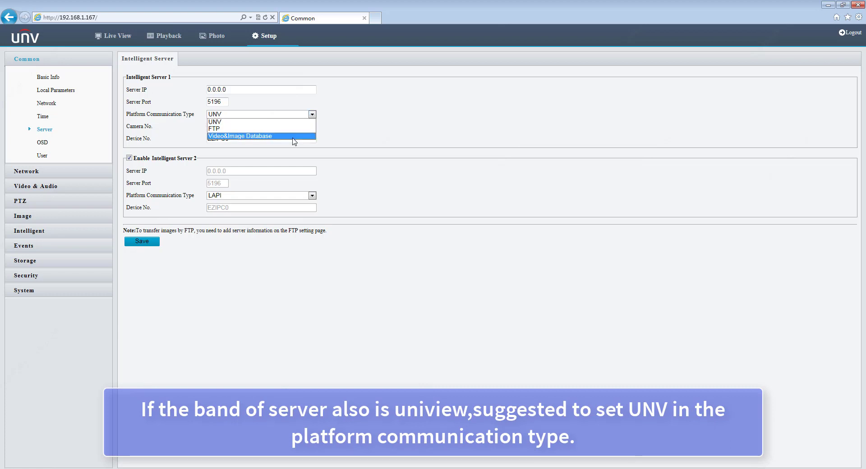
left_click(390, 122)
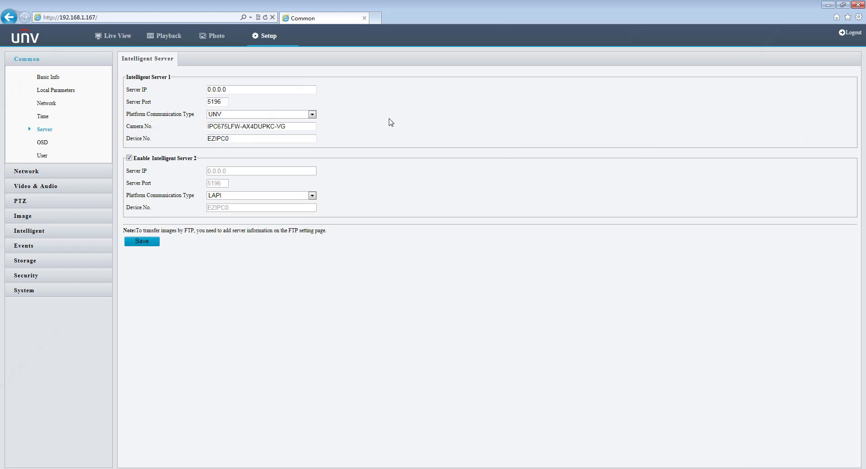
Set Intelligent Server 2's communication type to FTP and view the FTP server settings
left_click(288, 195)
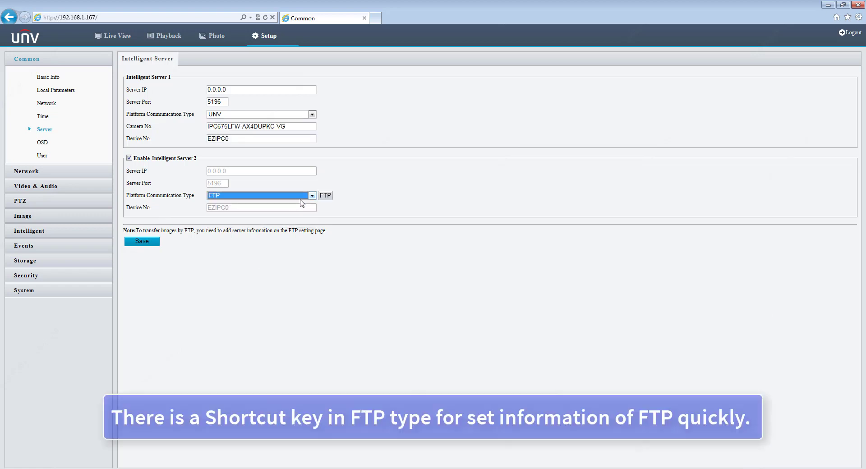
left_click(324, 197)
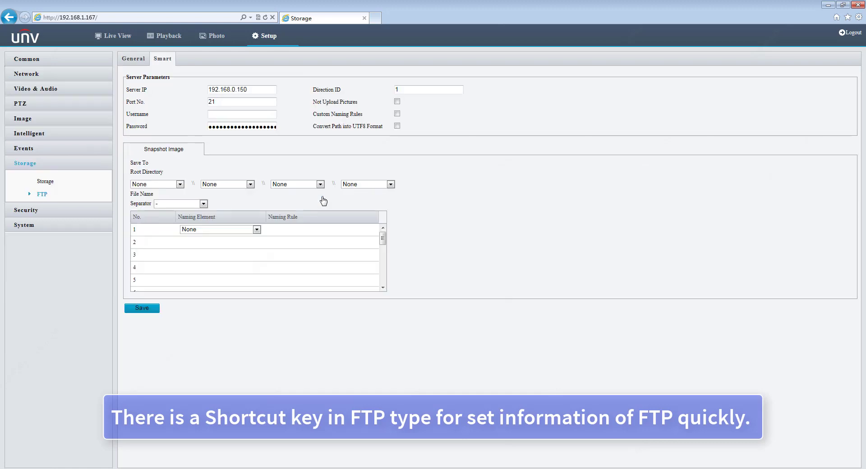
left_click(35, 61)
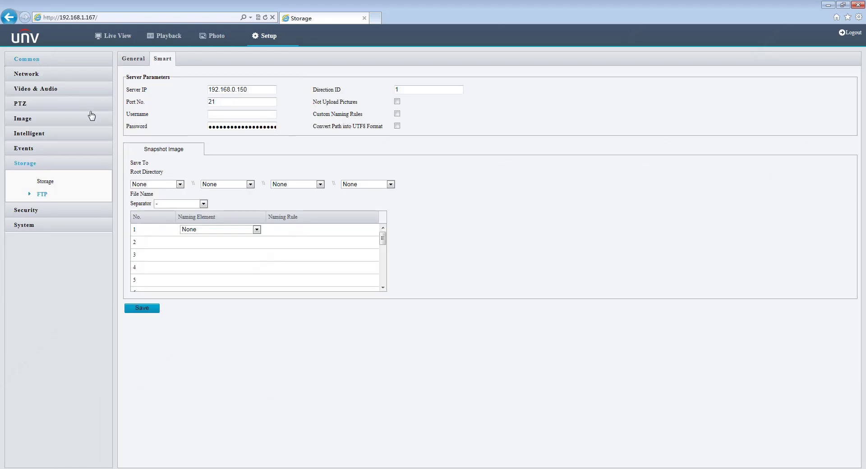
left_click(42, 142)
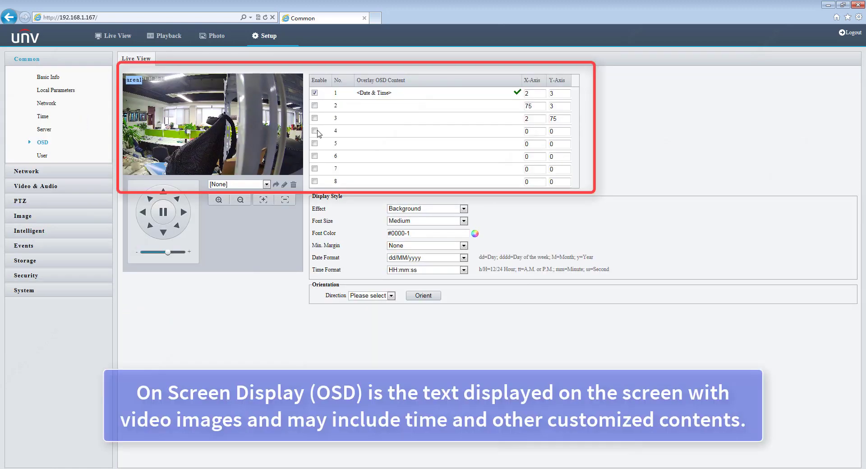
Enable OSD overlay row 2 so area2 appears at X 75, Y 3 on the preview
mouse_move(359, 94)
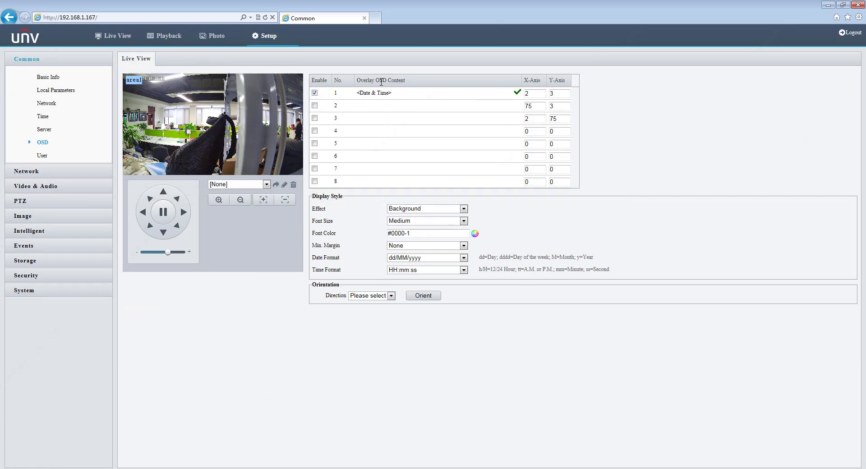
left_click(314, 106)
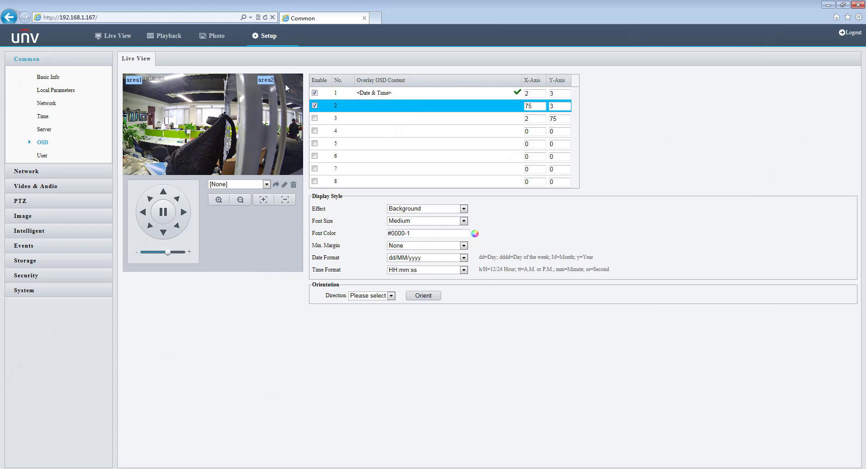
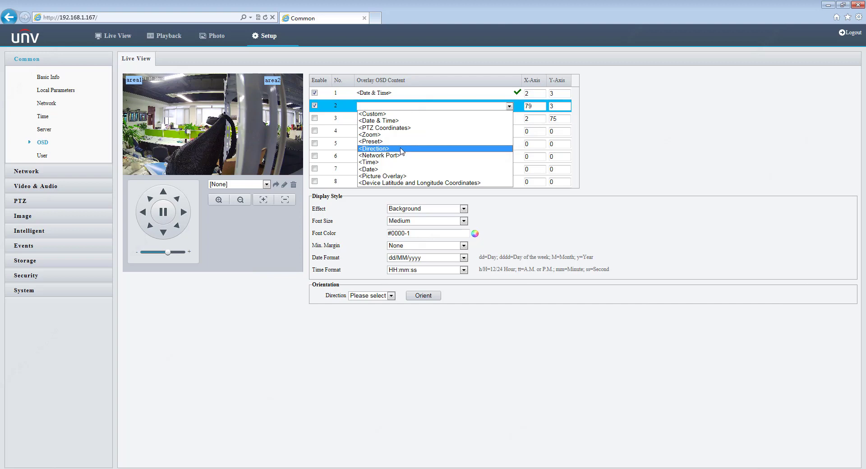
Set OSD overlay 2 to <Direction> and enable overlay 3 with the text 'welcome'
left_click(403, 149)
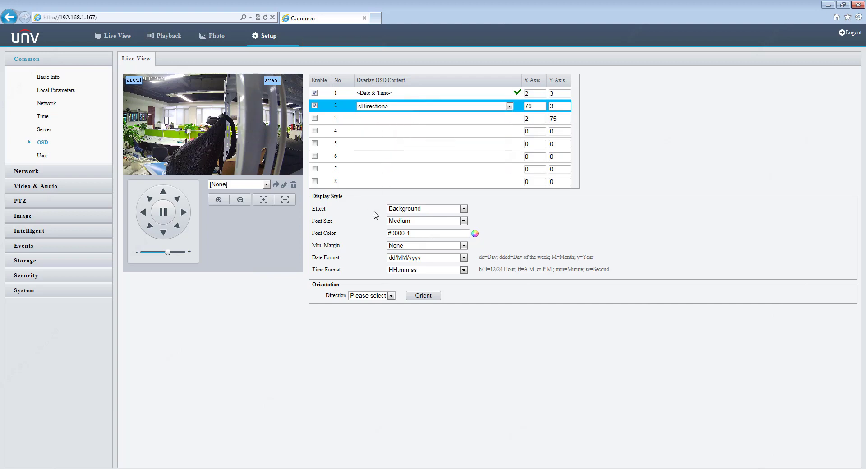
left_click(432, 204)
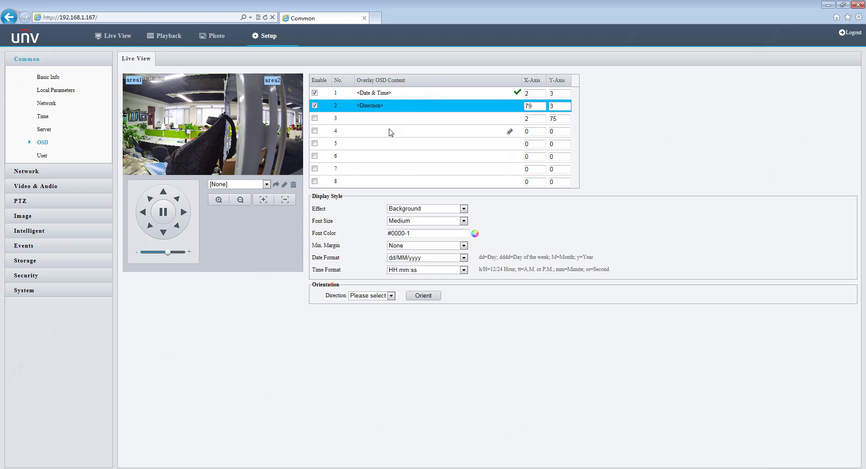
left_click(314, 118)
left_click(511, 121)
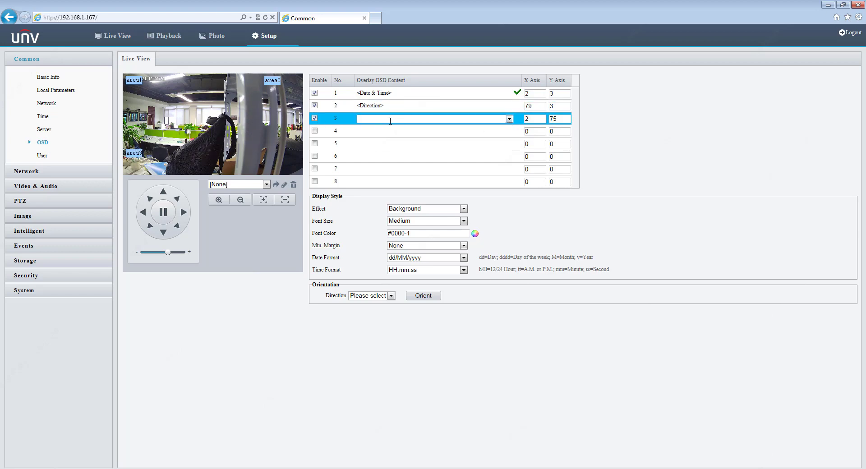
type("welco")
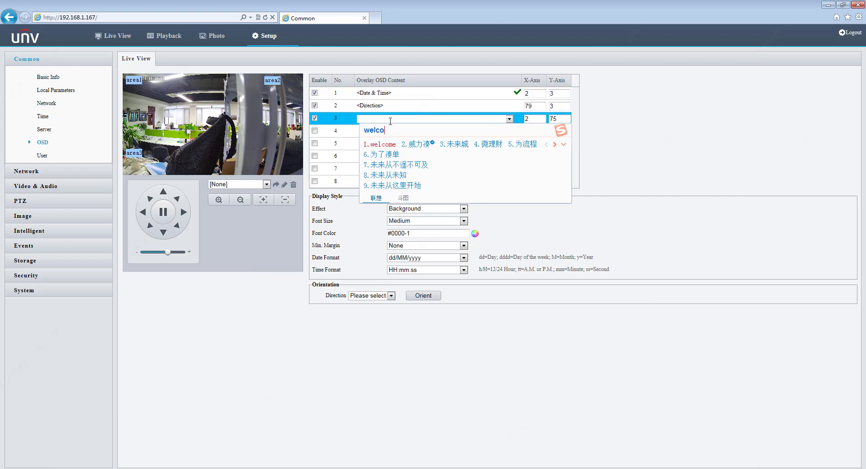
key("space")
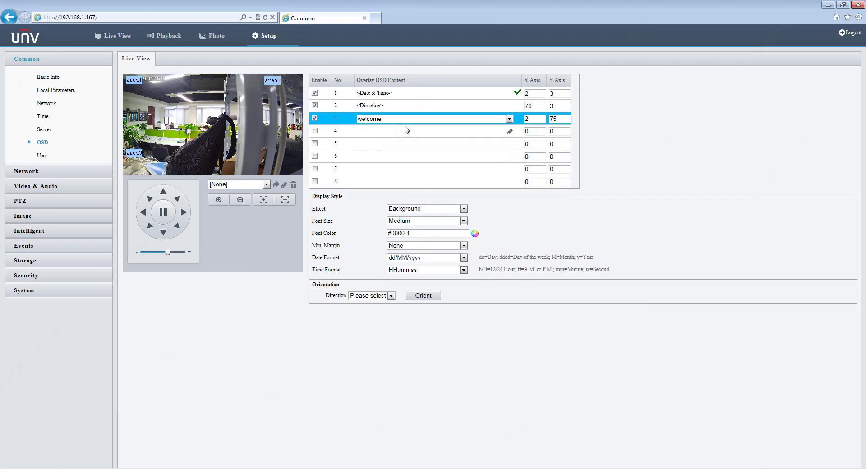
left_click(407, 130)
left_click(428, 106)
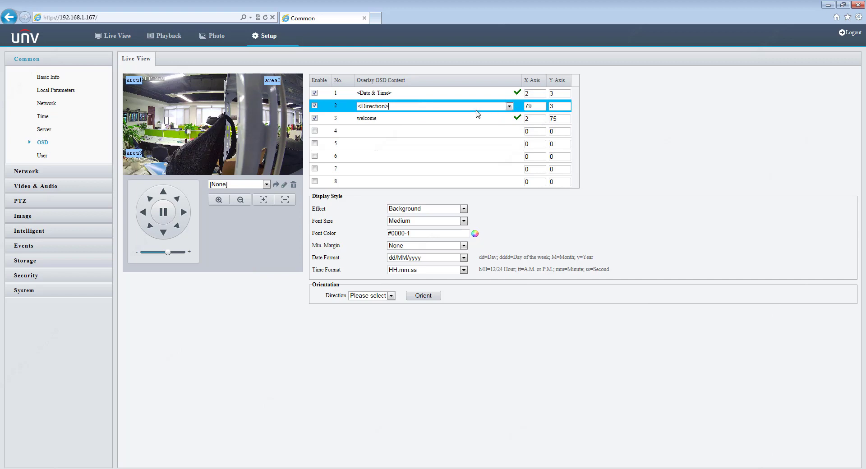
left_click(520, 108)
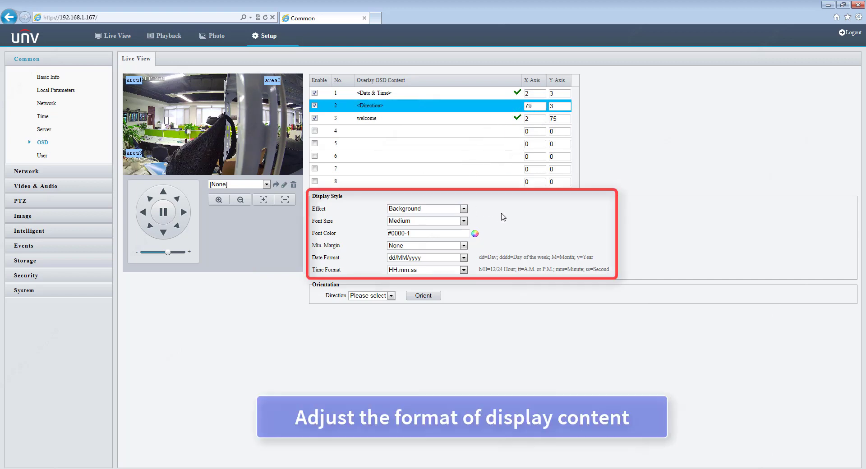
left_click(436, 209)
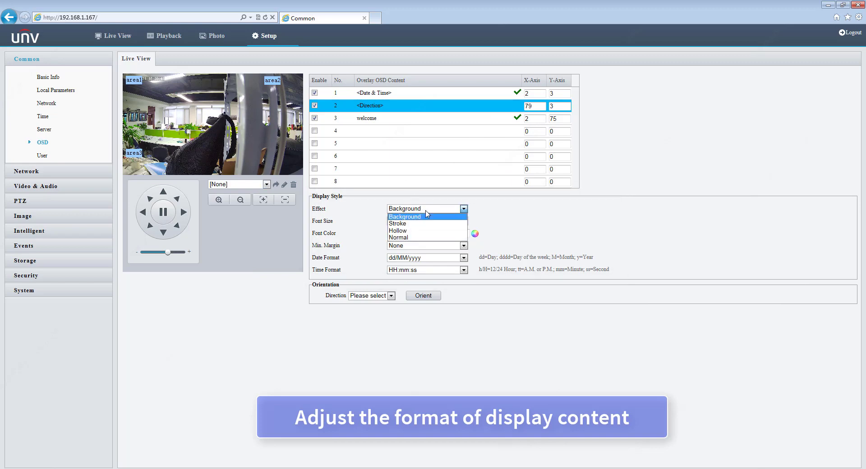
left_click(403, 218)
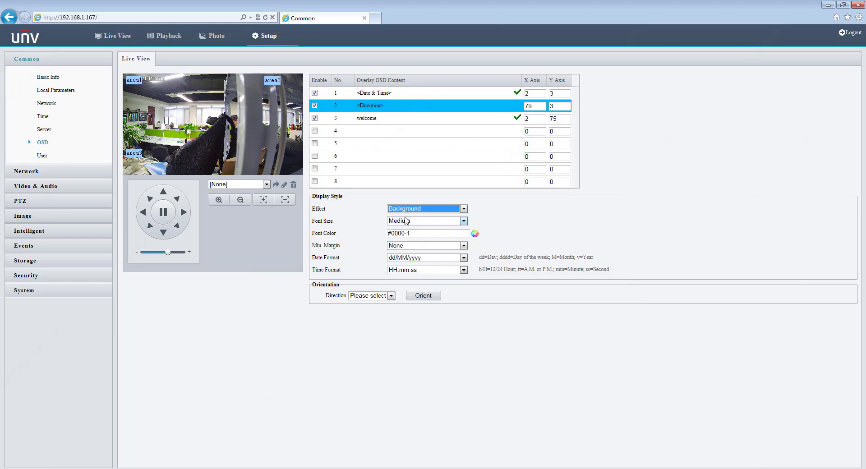
double_click(206, 128)
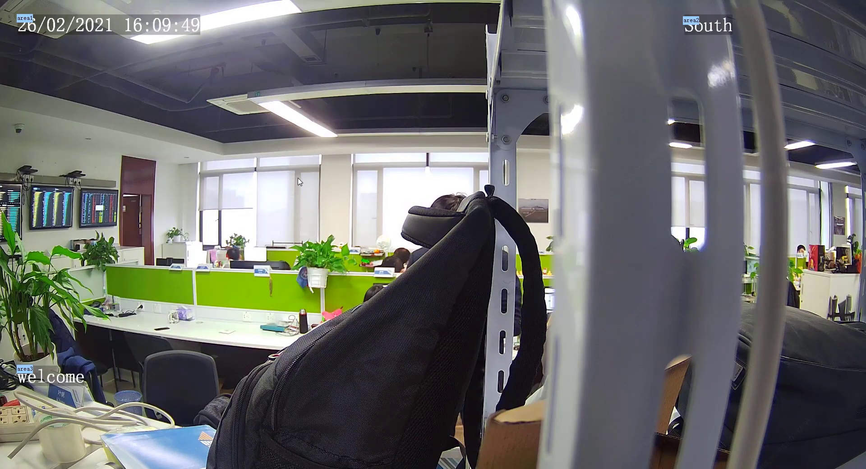
double_click(343, 181)
left_click(426, 212)
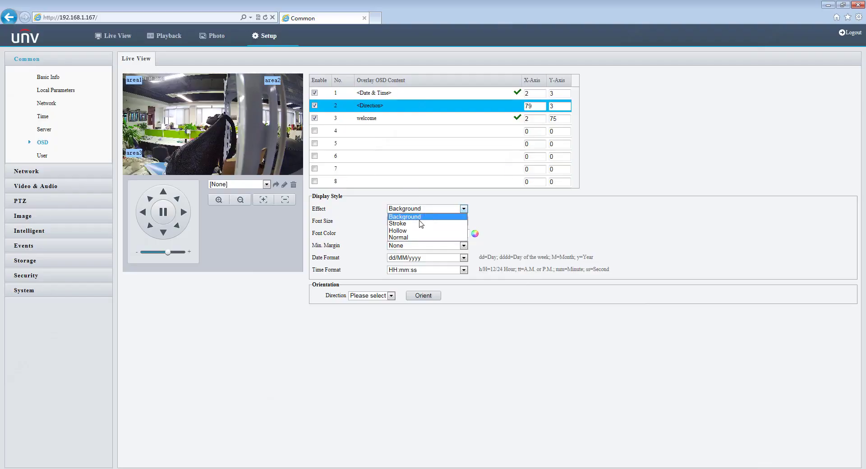
left_click(420, 224)
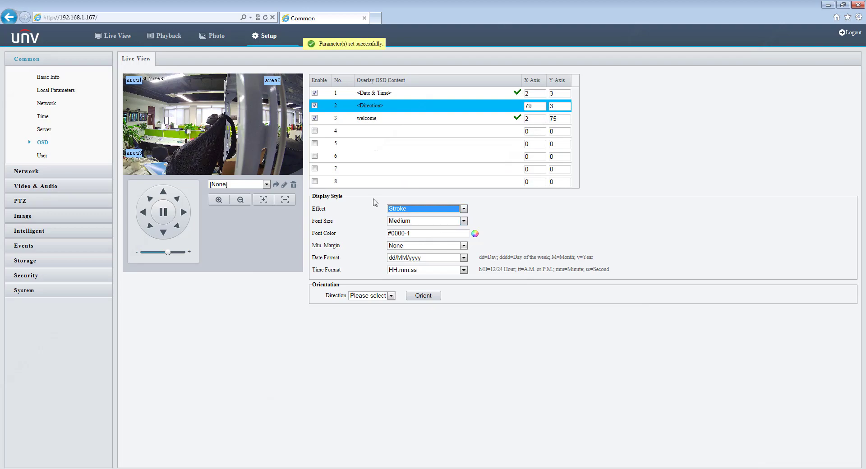
double_click(167, 78)
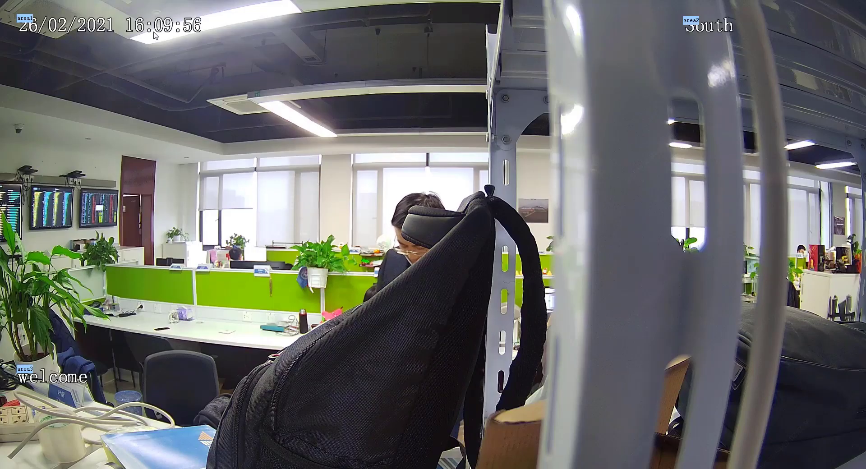
double_click(246, 115)
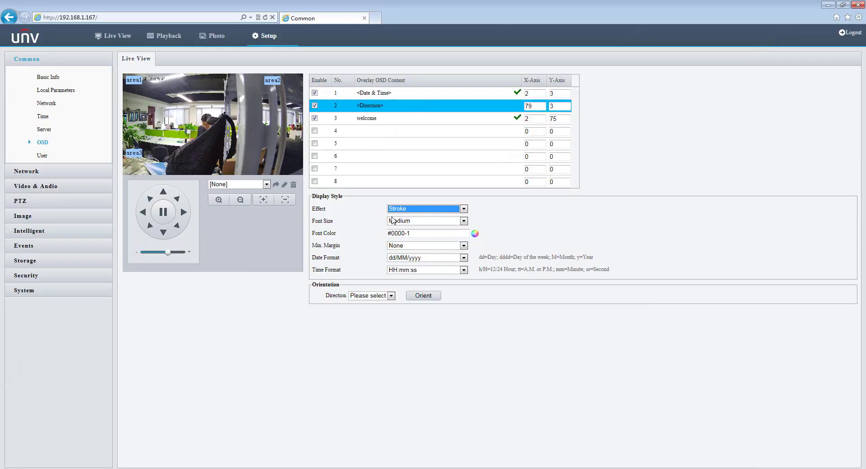
left_click(413, 210)
left_click(411, 234)
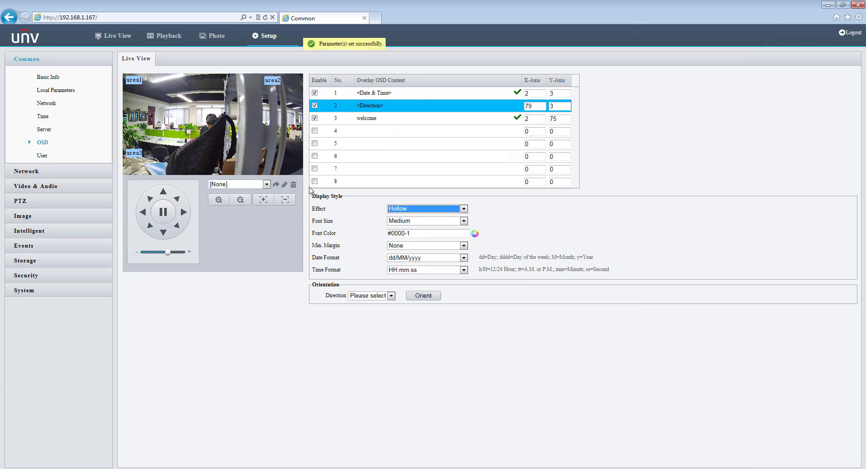
double_click(211, 110)
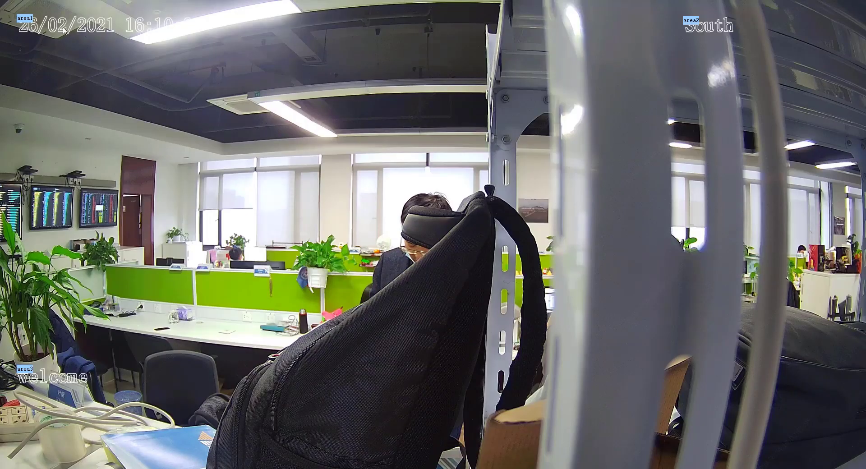
double_click(210, 61)
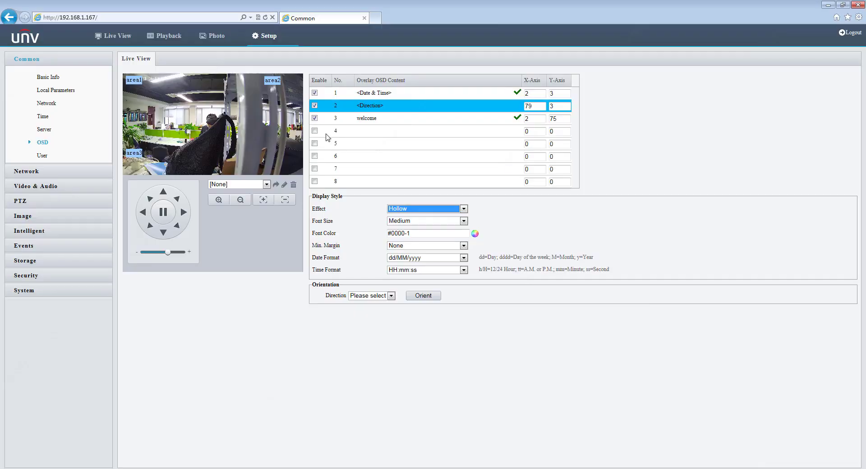
left_click(423, 210)
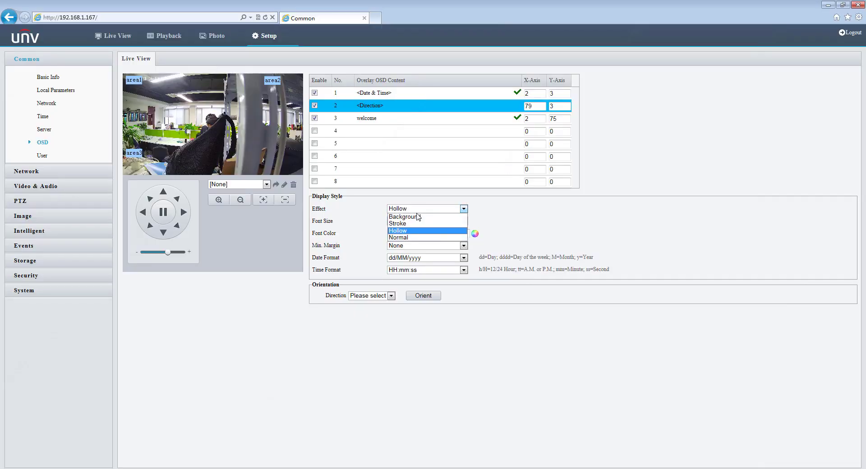
left_click(414, 238)
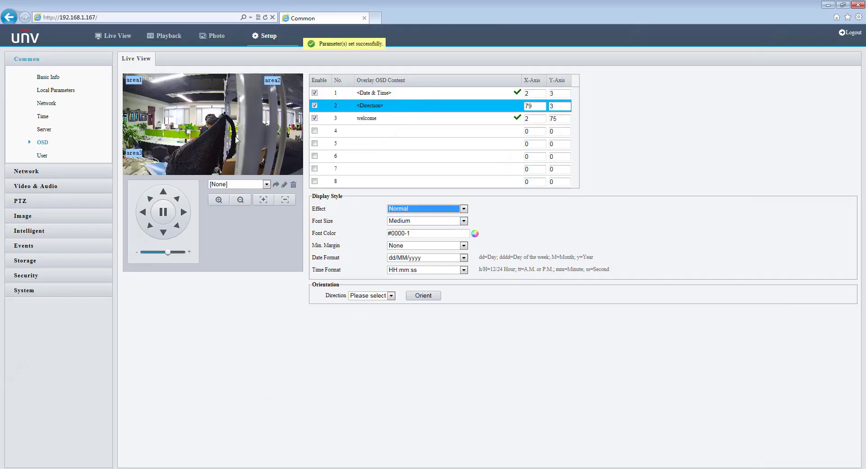
double_click(214, 130)
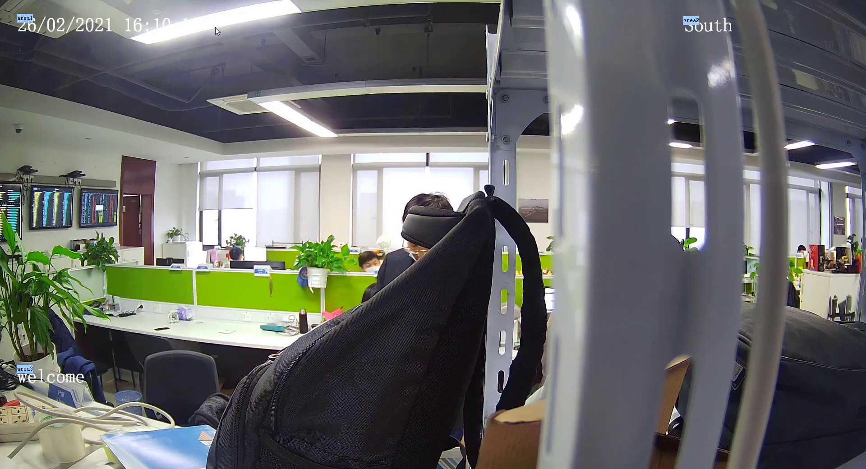
double_click(336, 96)
left_click(447, 209)
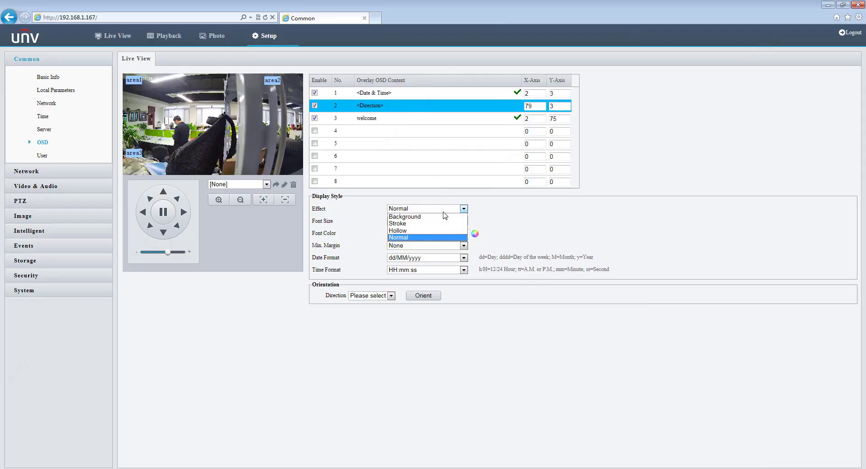
left_click(429, 217)
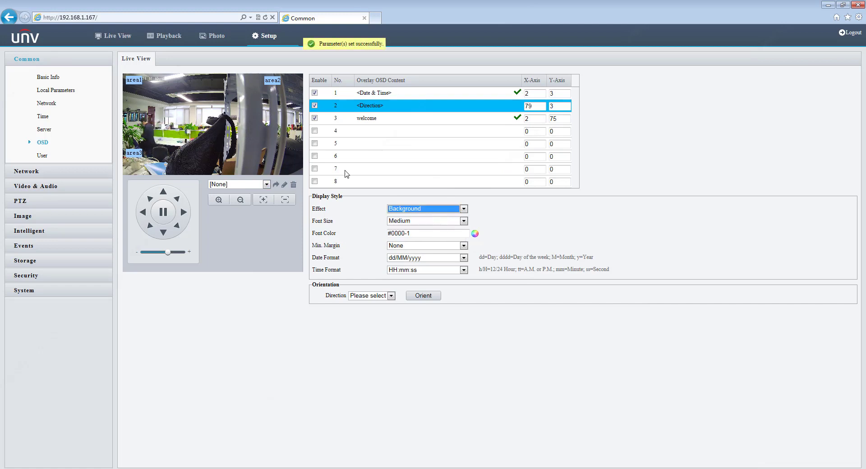
Try X-large and Large OSD font sizes, then return to Medium
left_click(528, 227)
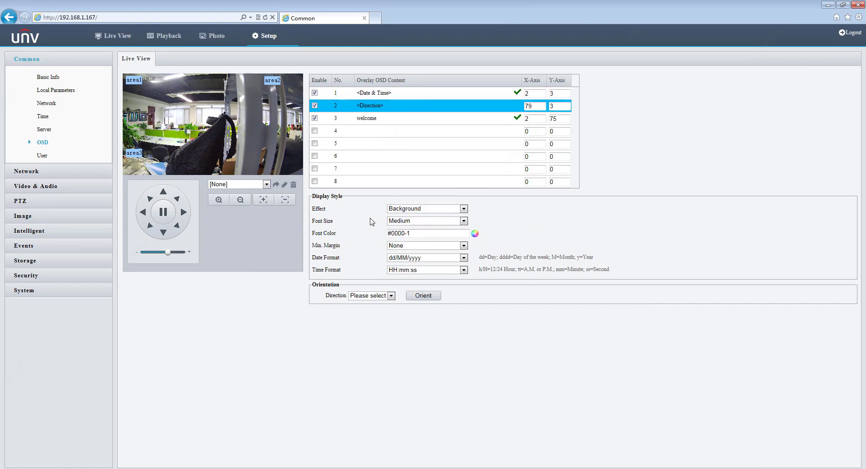
left_click(411, 222)
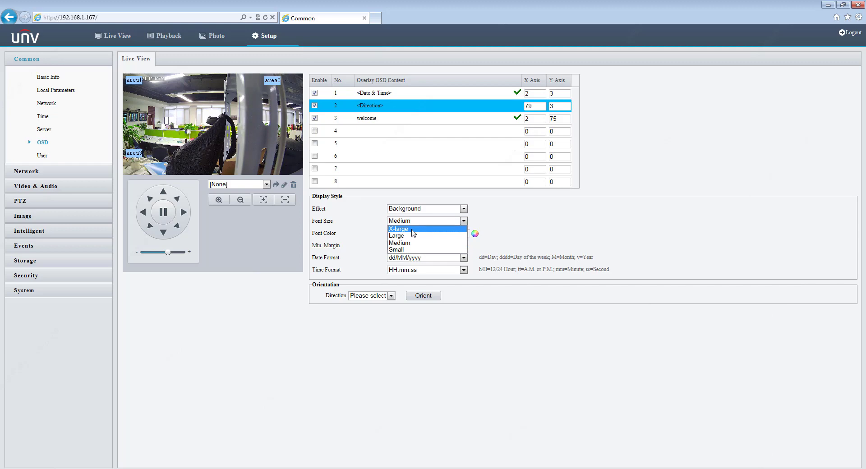
left_click(413, 229)
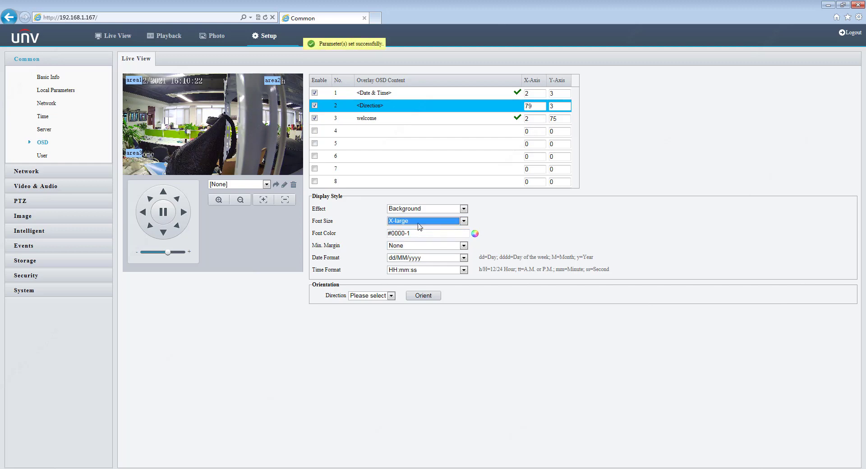
left_click(420, 221)
left_click(412, 237)
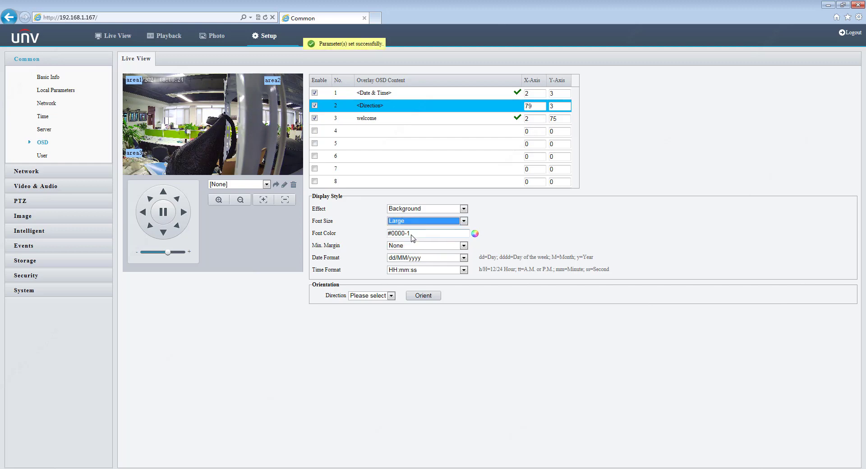
left_click(425, 222)
left_click(412, 244)
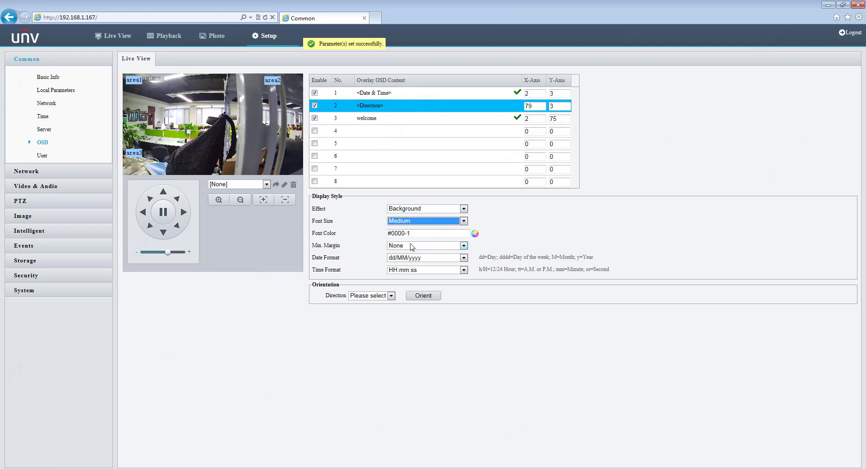
Switch the OSD font size to Small, then back to Medium
left_click(428, 222)
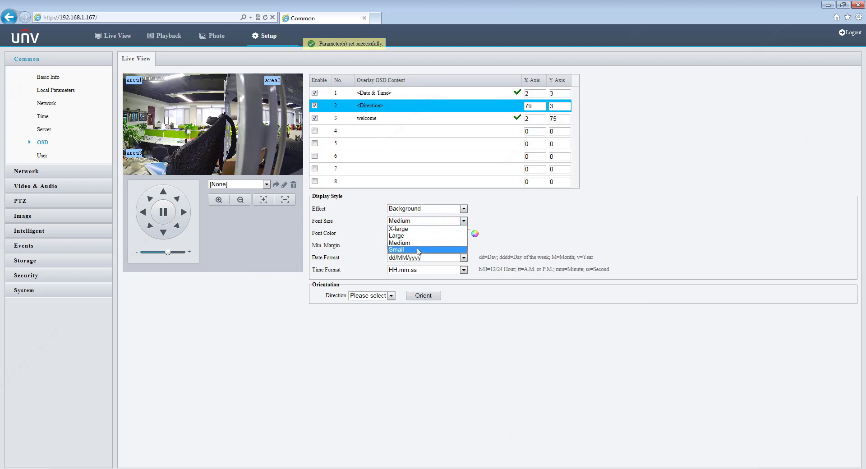
left_click(418, 251)
left_click(429, 222)
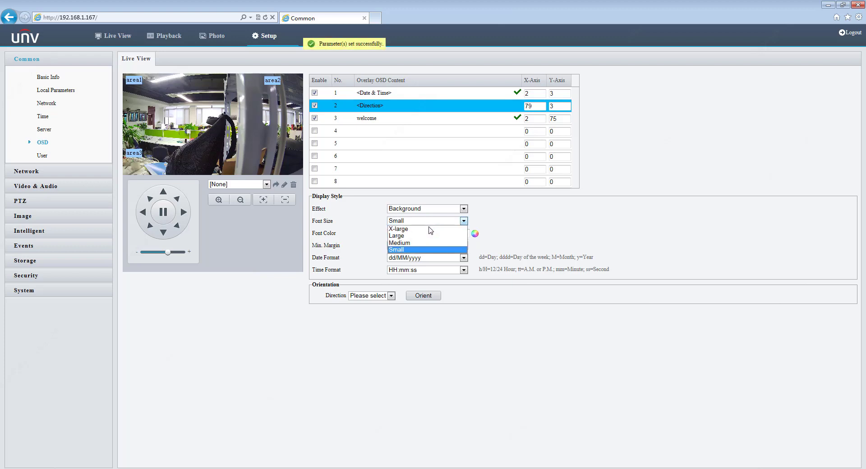
left_click(423, 243)
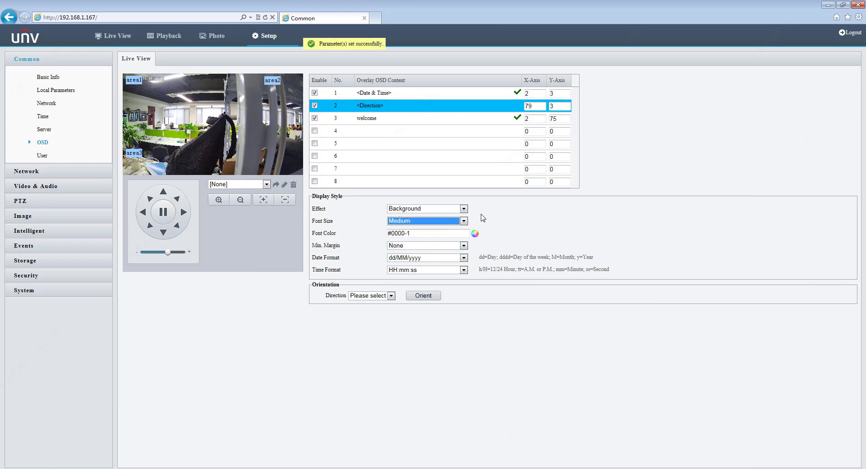
left_click(509, 226)
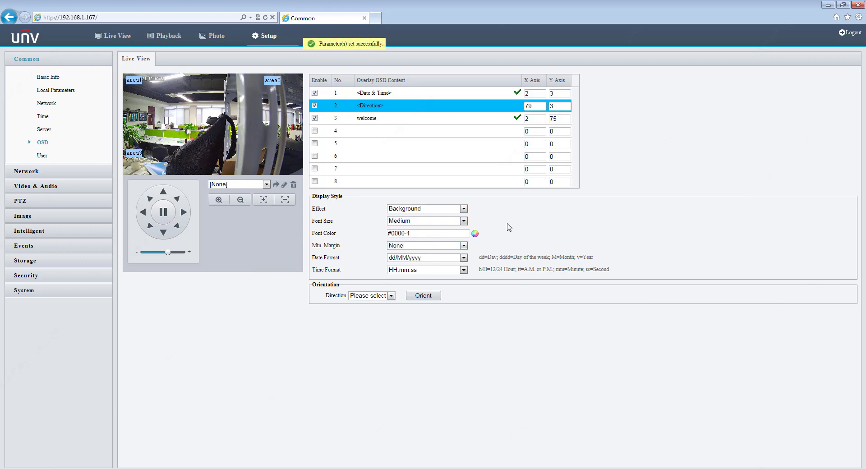
Try yellow and red OSD font colours, finally setting it to white #ffffff
left_click(477, 233)
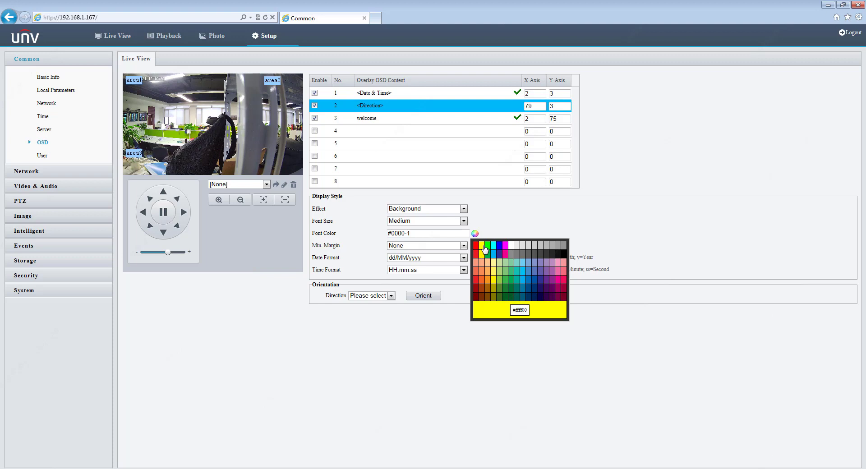
left_click(482, 252)
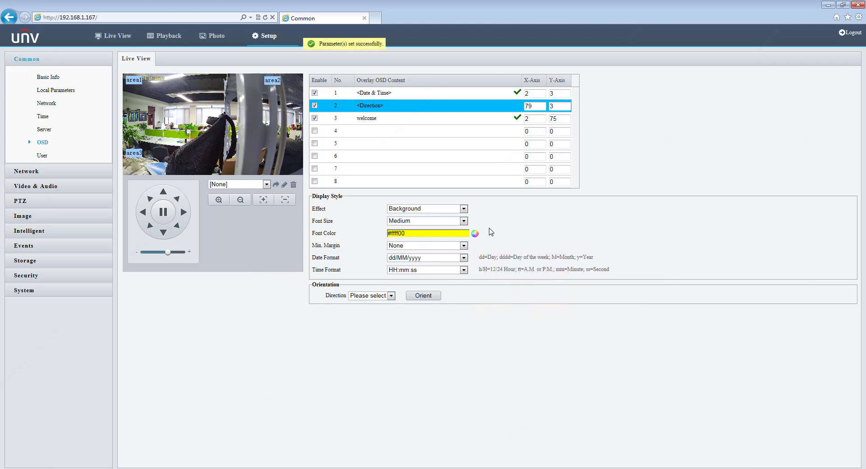
left_click(475, 234)
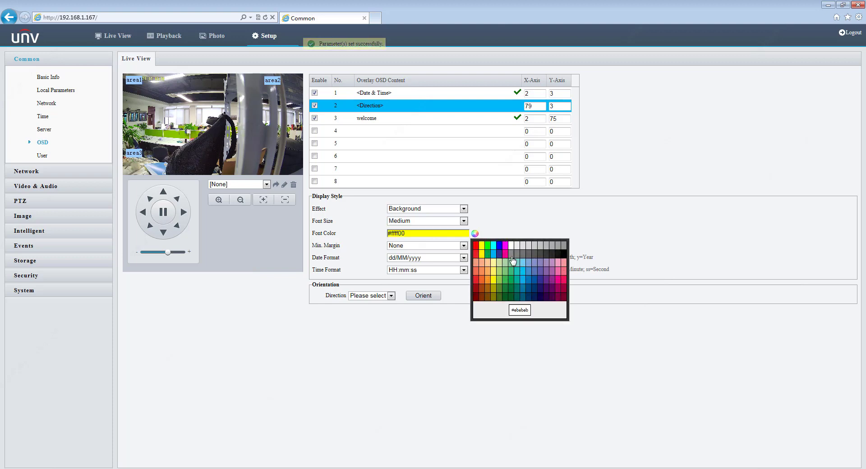
left_click(476, 245)
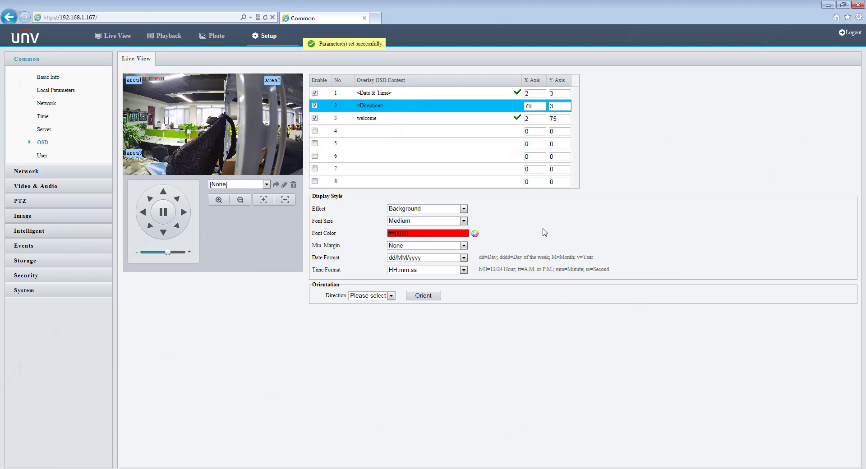
left_click(477, 235)
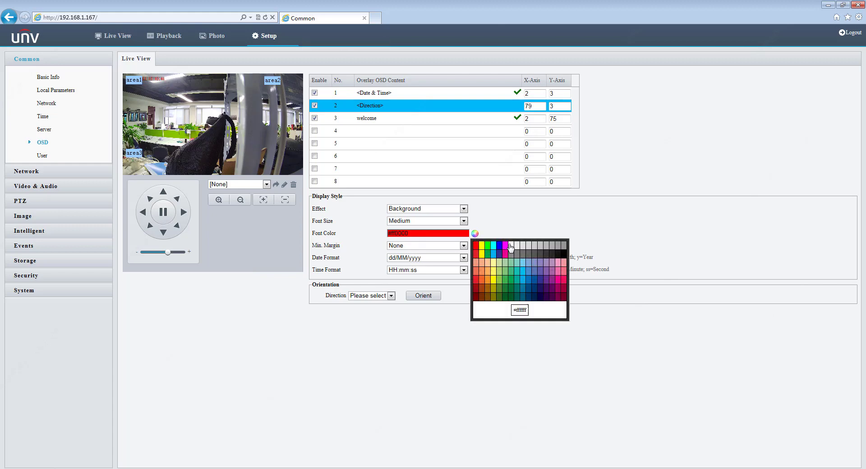
left_click(514, 245)
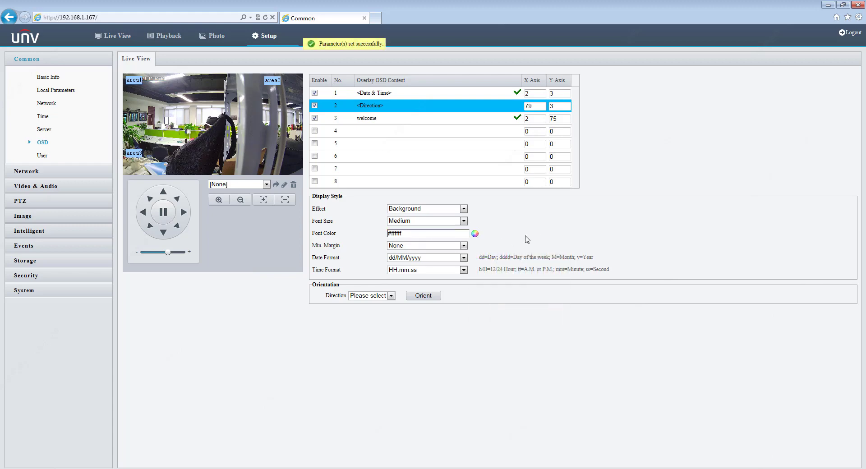
left_click(423, 247)
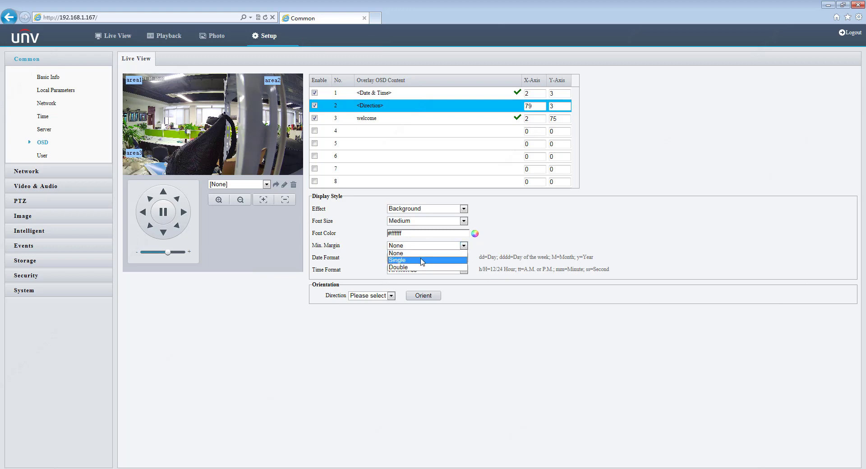
left_click(426, 260)
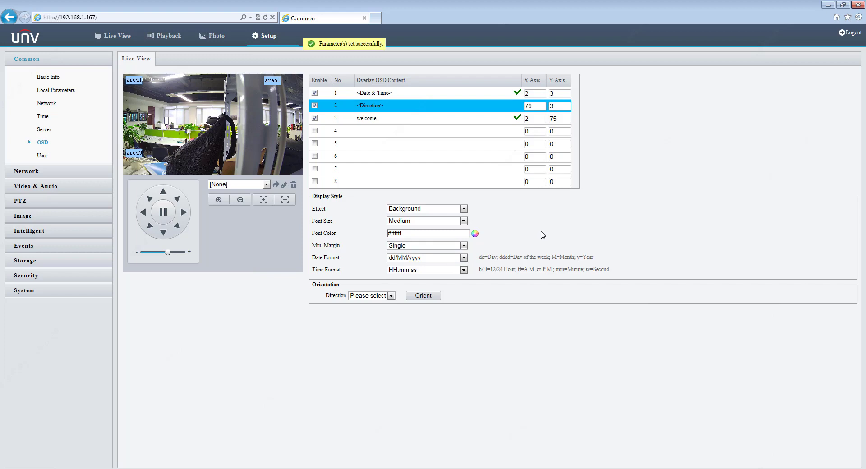
left_click(451, 246)
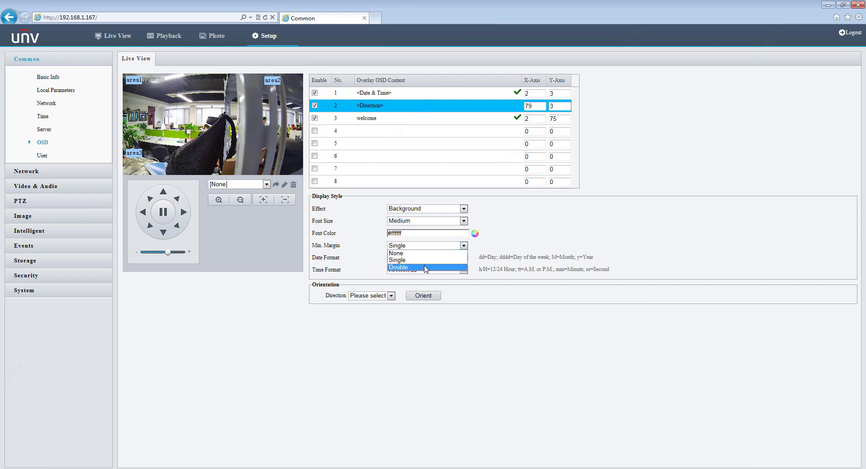
left_click(428, 267)
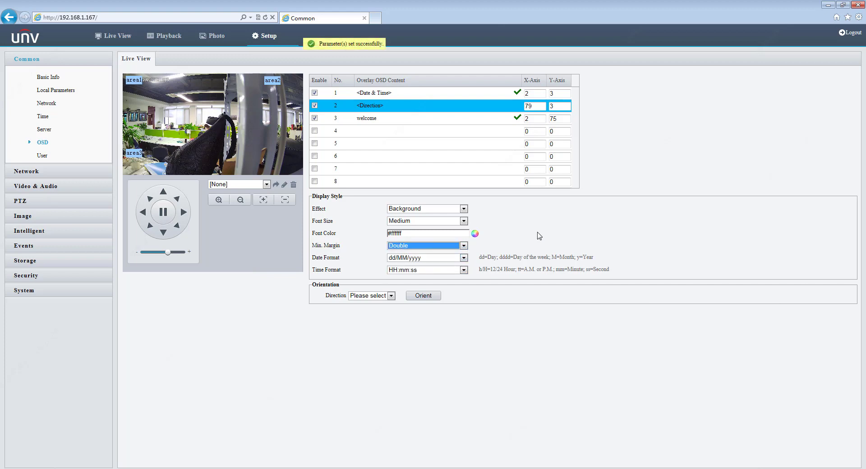
left_click(453, 247)
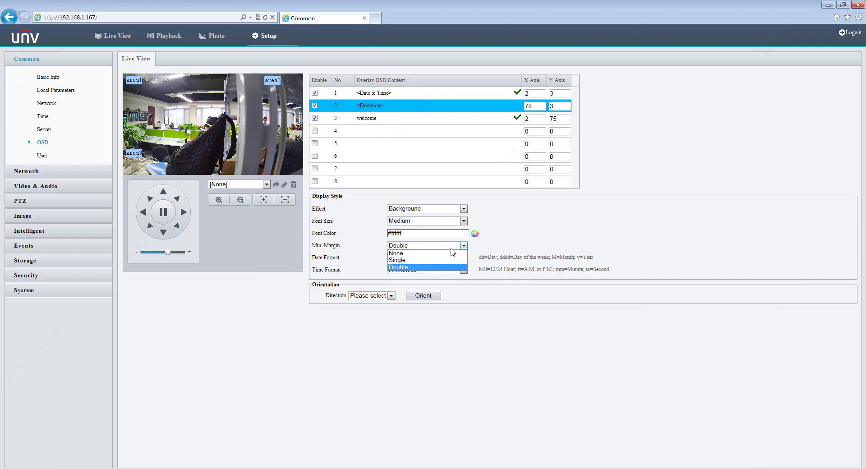
left_click(420, 254)
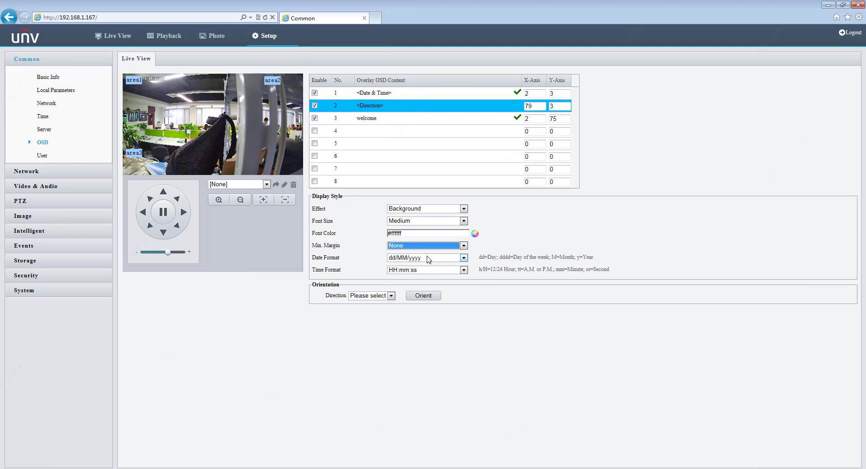
left_click(487, 255)
left_click(464, 258)
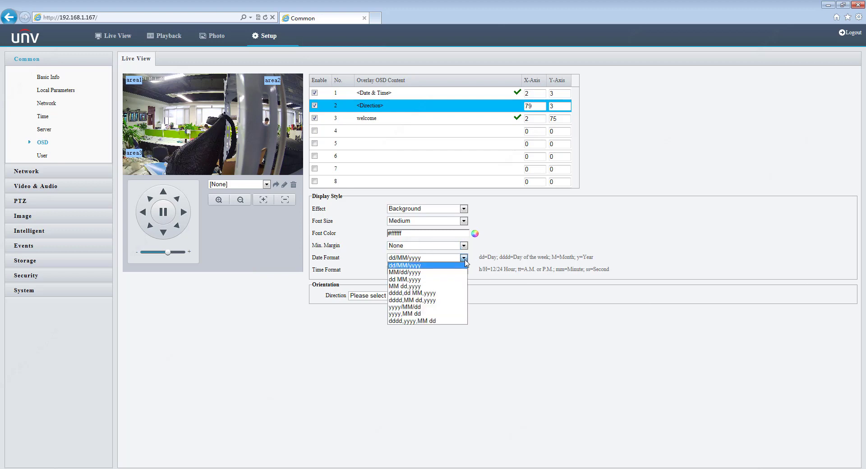
left_click(396, 272)
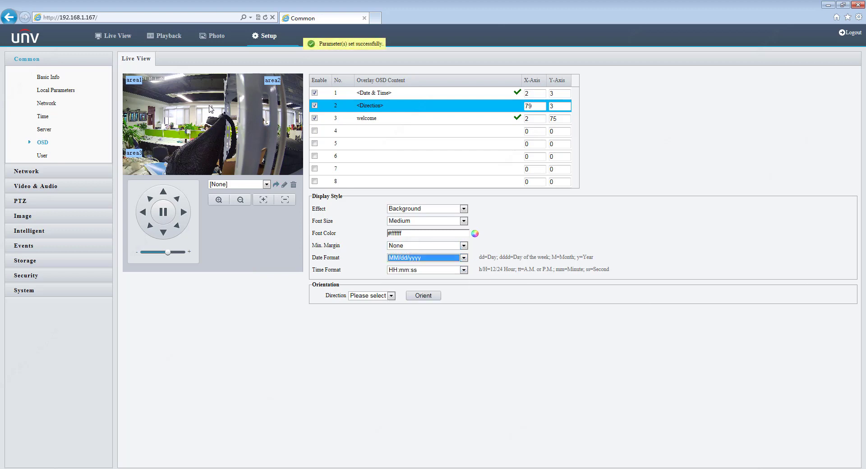
double_click(209, 106)
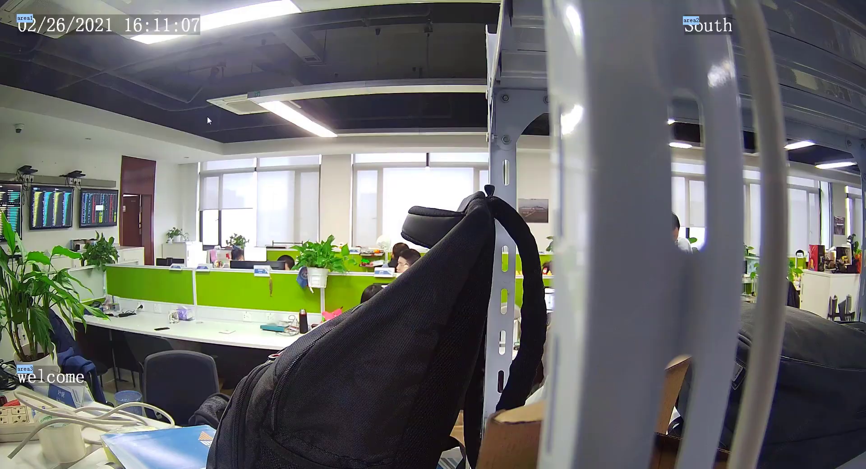
double_click(207, 116)
left_click(417, 261)
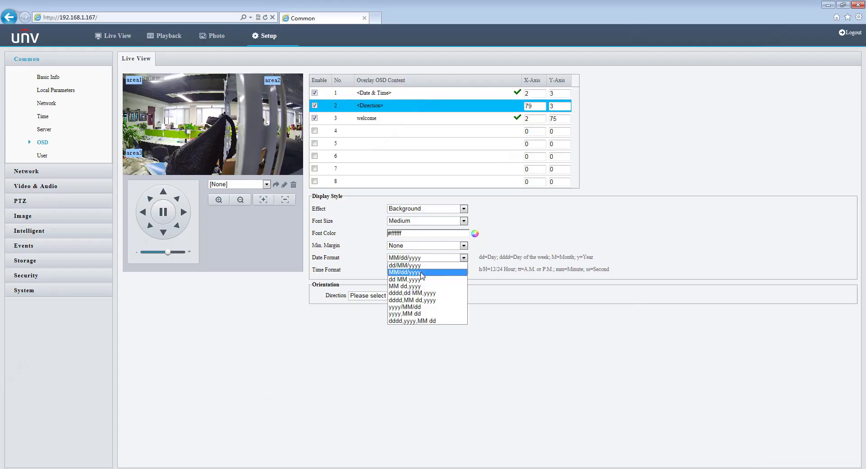
left_click(425, 294)
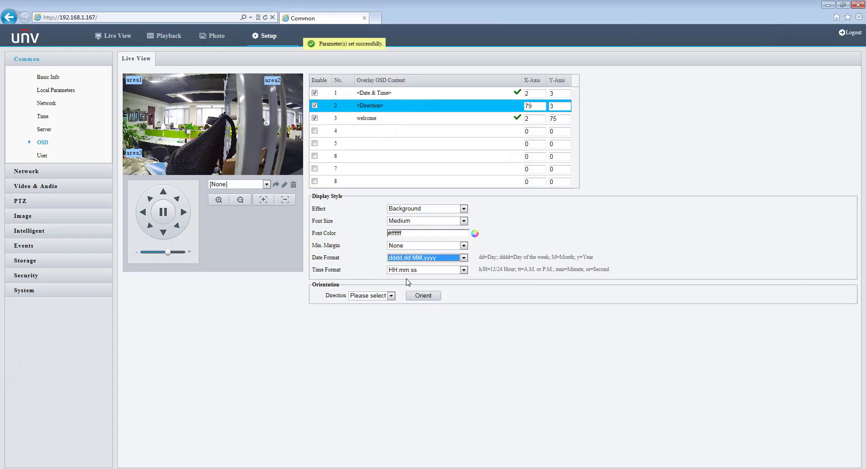
double_click(212, 131)
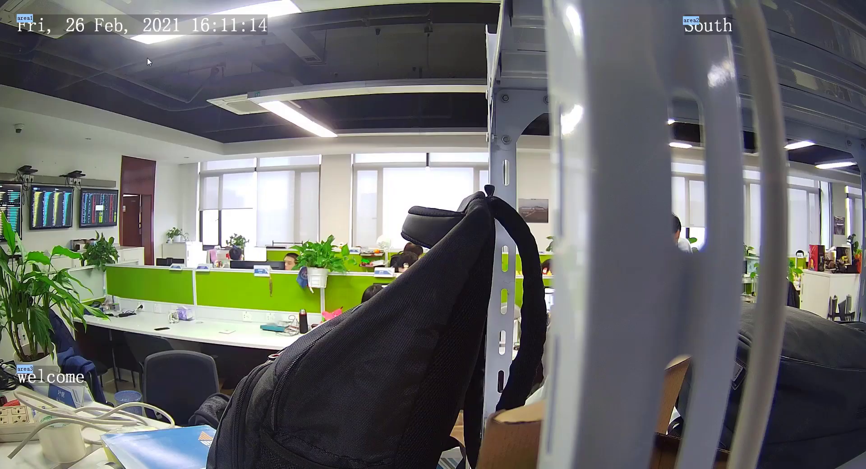
double_click(171, 149)
left_click(459, 259)
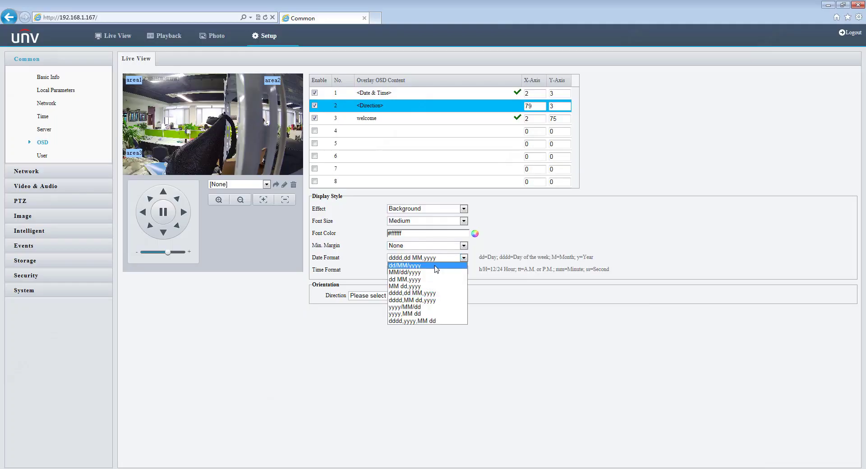
left_click(437, 270)
left_click(519, 251)
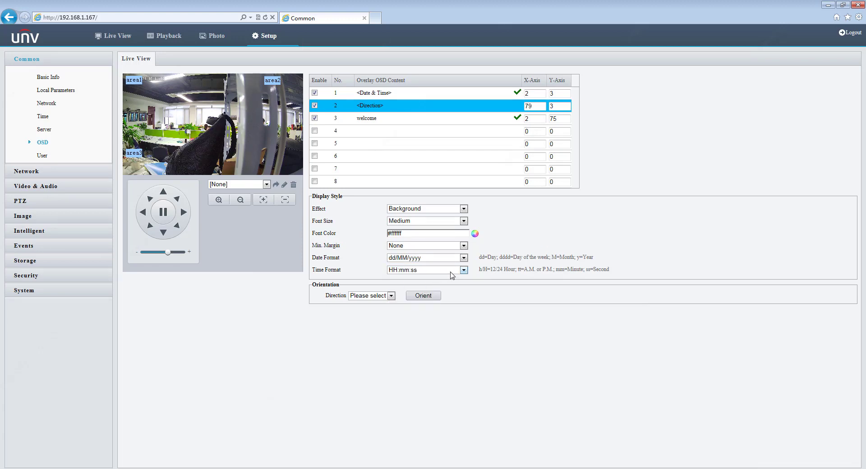
left_click(452, 272)
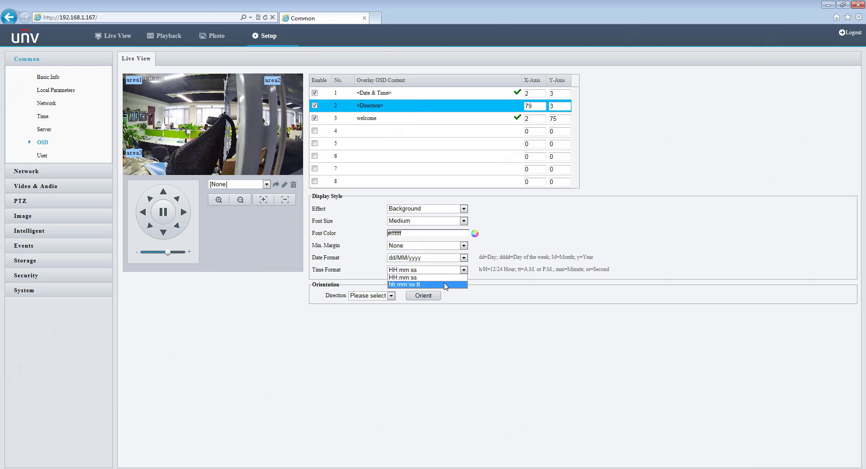
left_click(446, 285)
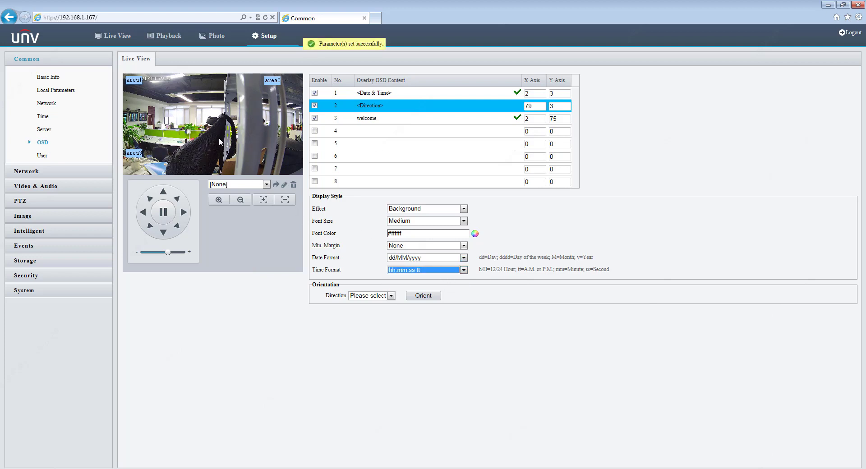
double_click(218, 137)
double_click(254, 147)
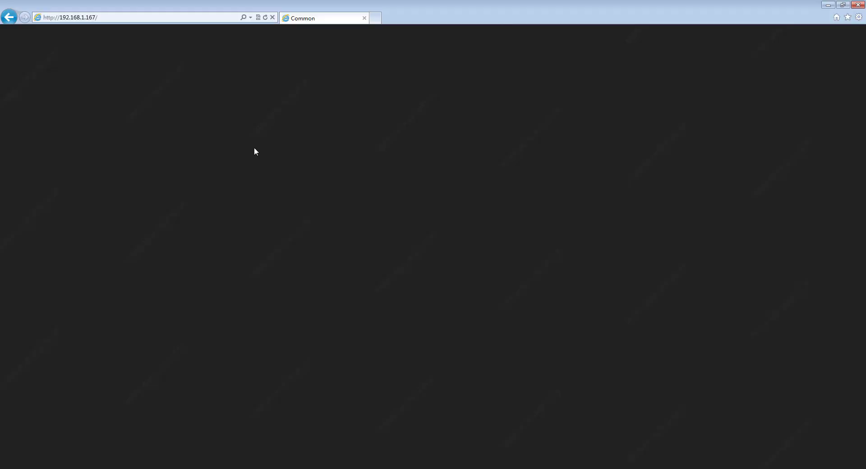
left_click(424, 271)
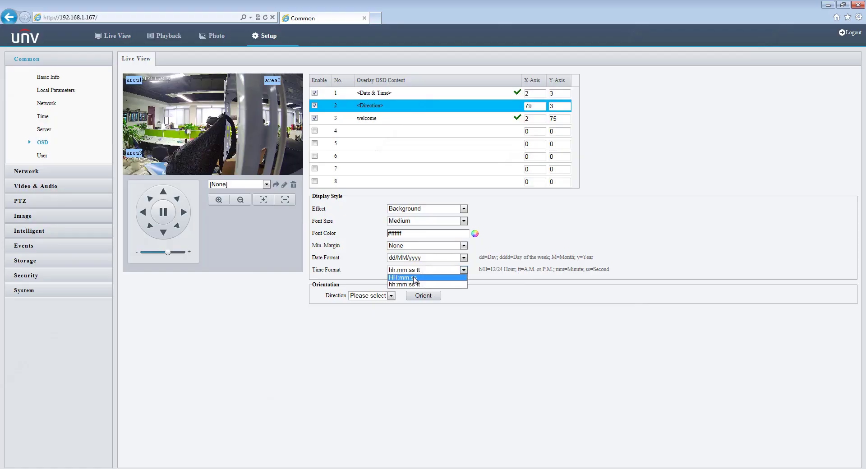
left_click(418, 278)
left_click(677, 249)
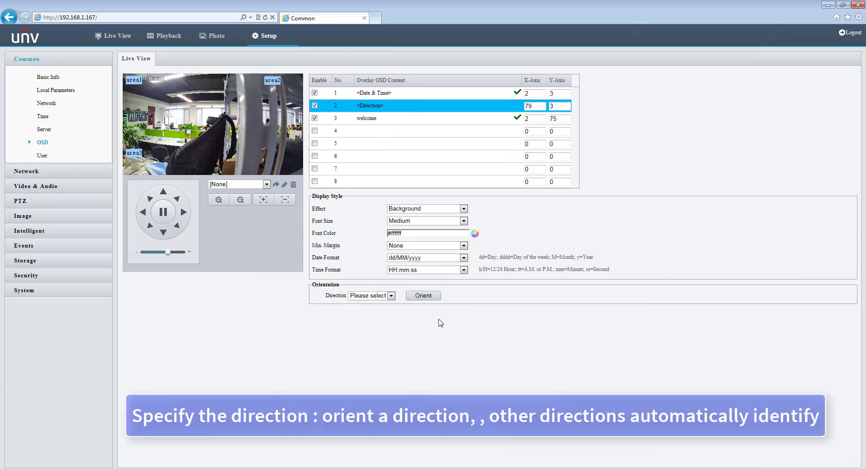
Apply South as the orientation direction and check the overlay in full-screen preview
left_click(389, 295)
left_click(381, 318)
left_click(413, 300)
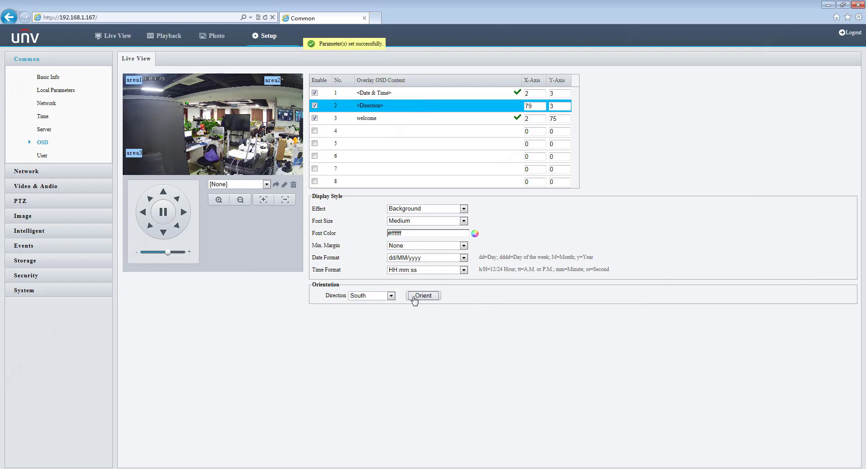
double_click(263, 103)
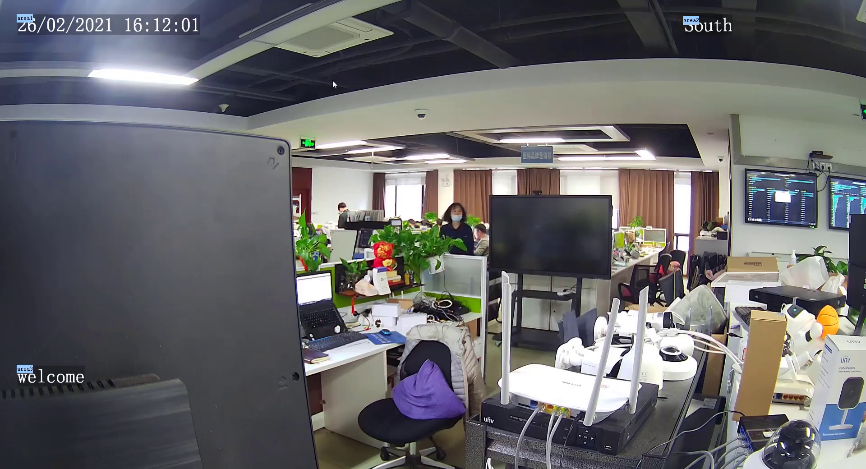
double_click(633, 118)
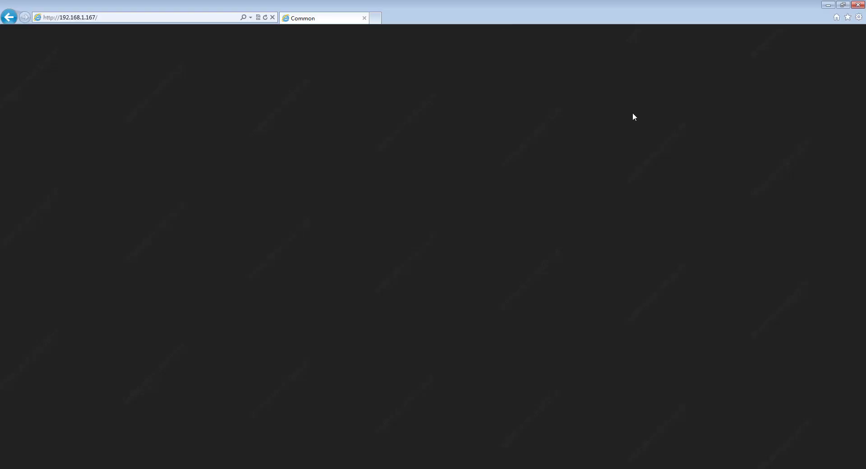
Pan the camera right twice, checking in full screen until the overlay reads West
left_click(183, 212)
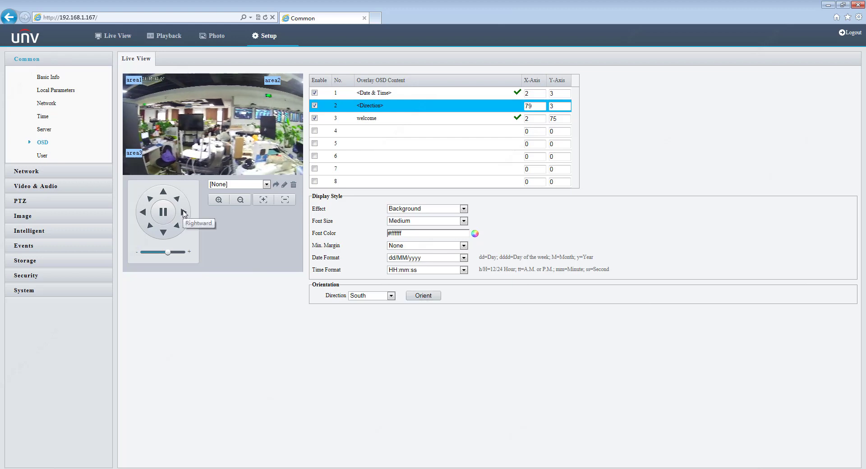
double_click(241, 104)
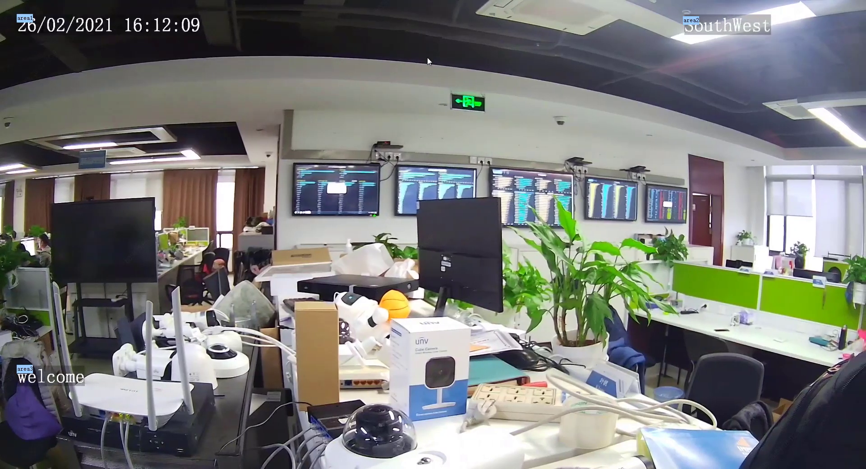
double_click(341, 189)
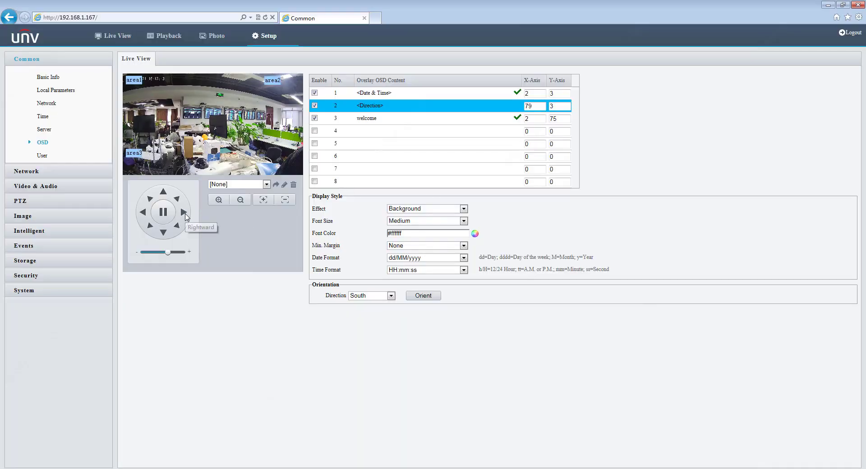
left_click(186, 216)
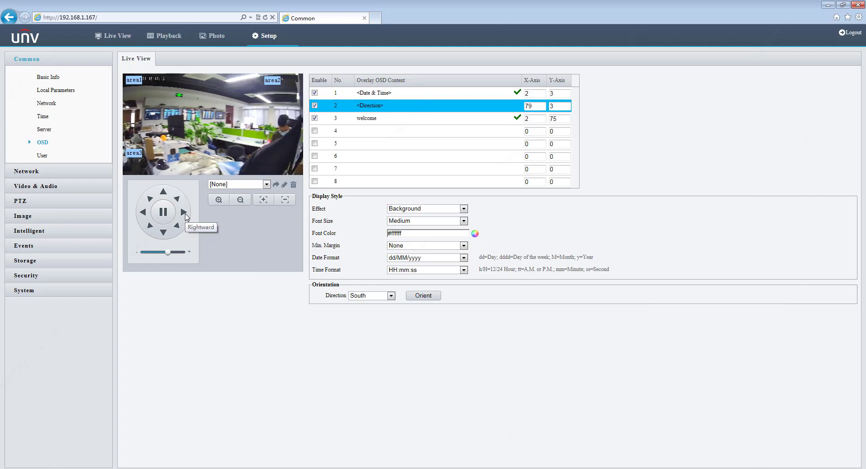
double_click(244, 117)
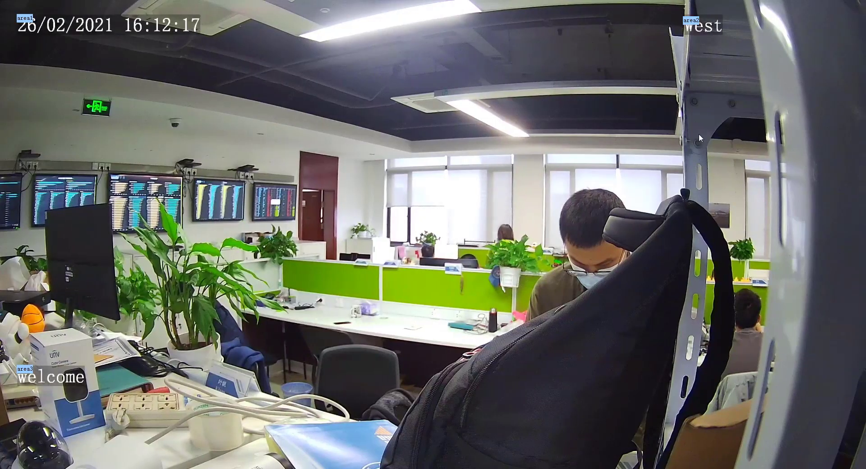
double_click(341, 237)
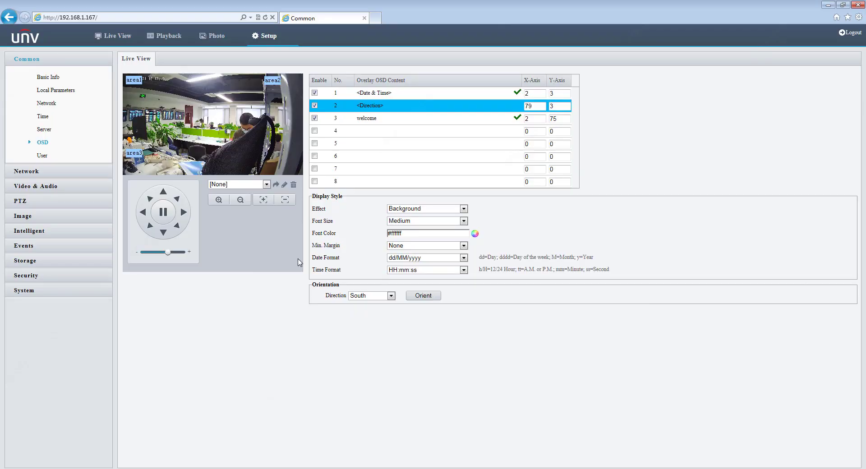
Add a Common User account named UNV with its password entered and confirmed
left_click(43, 156)
left_click(141, 79)
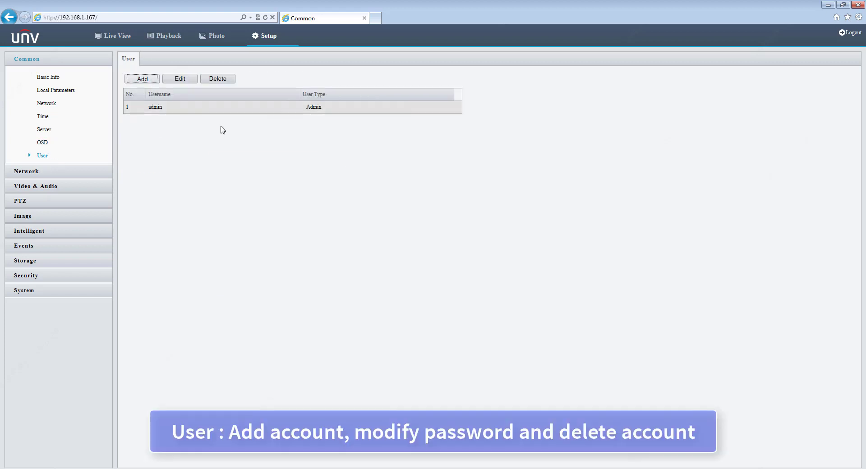
left_click(254, 110)
type("U")
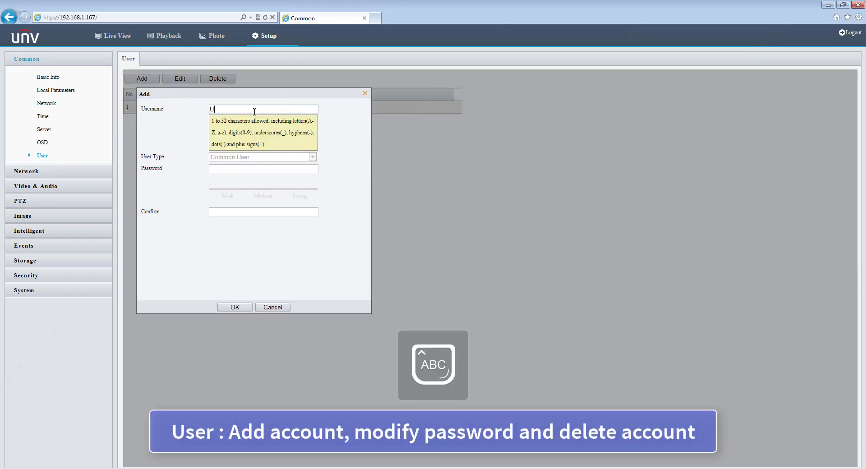
type("NV")
left_click(240, 169)
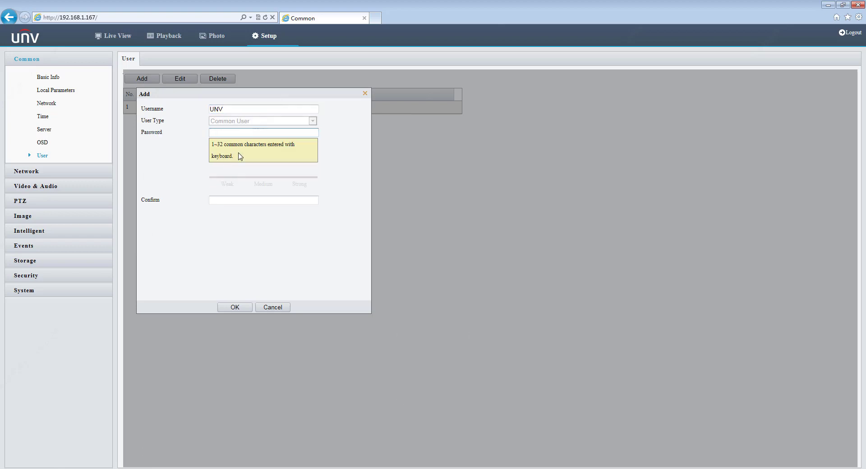
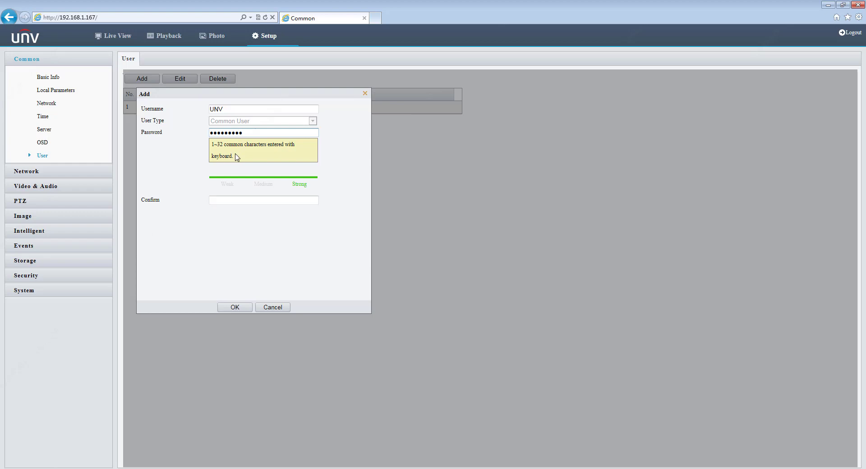
left_click(240, 201)
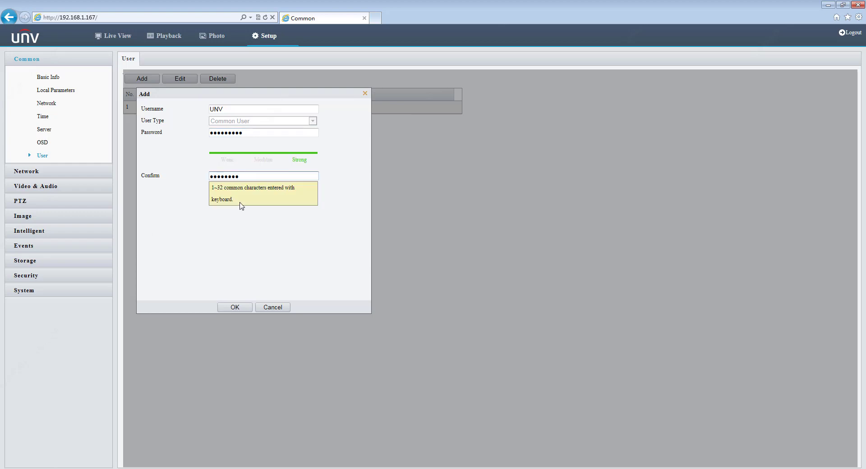
left_click(236, 308)
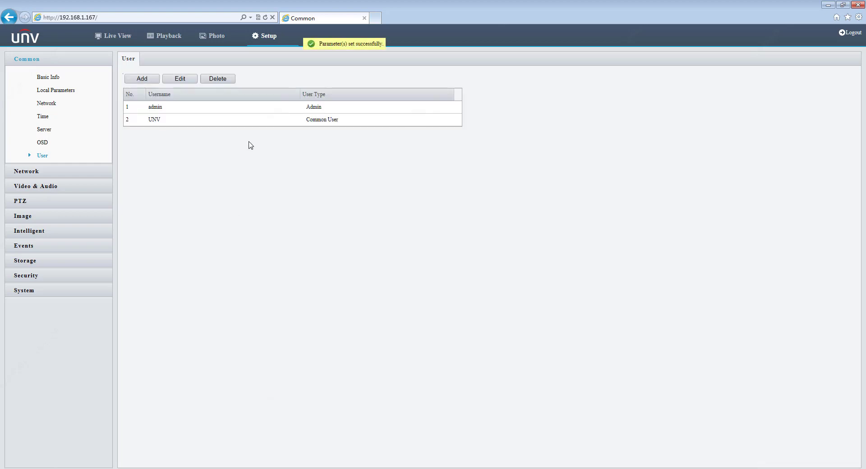
Change the UNV account's password, authorising with the admin password, and save
left_click(272, 125)
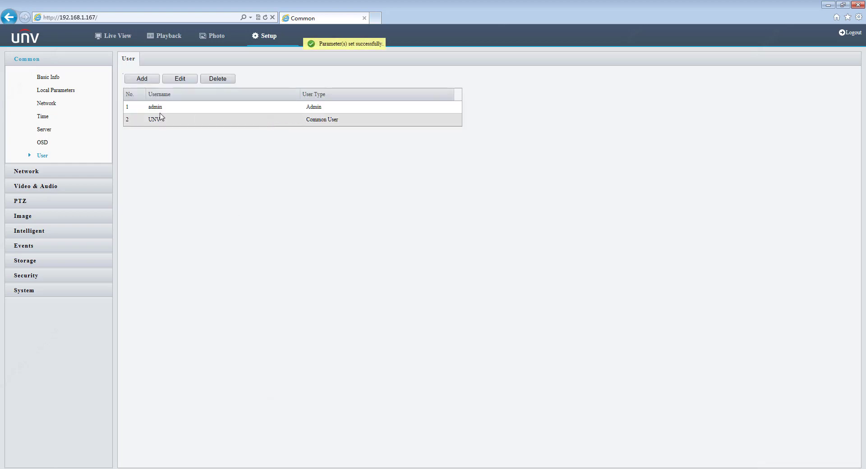
left_click(189, 81)
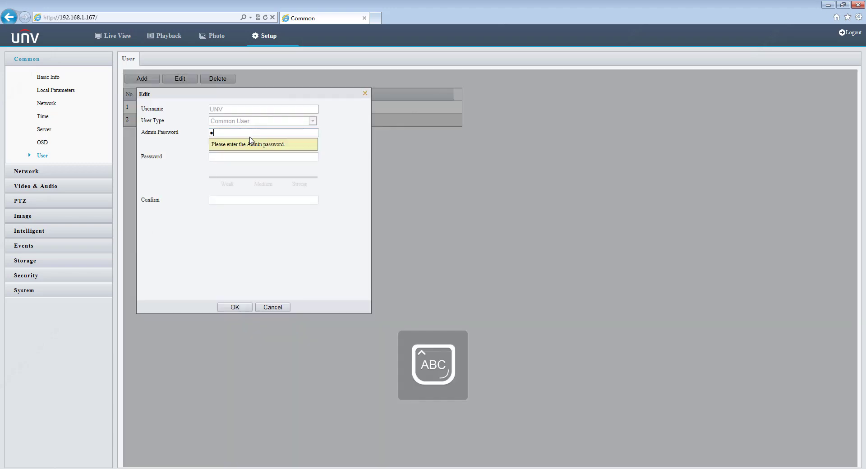
key("Caps_Lock")
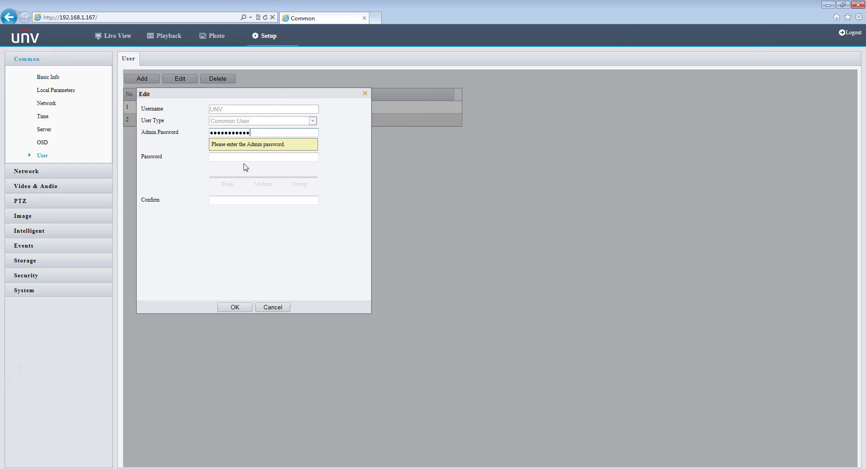
left_click(246, 144)
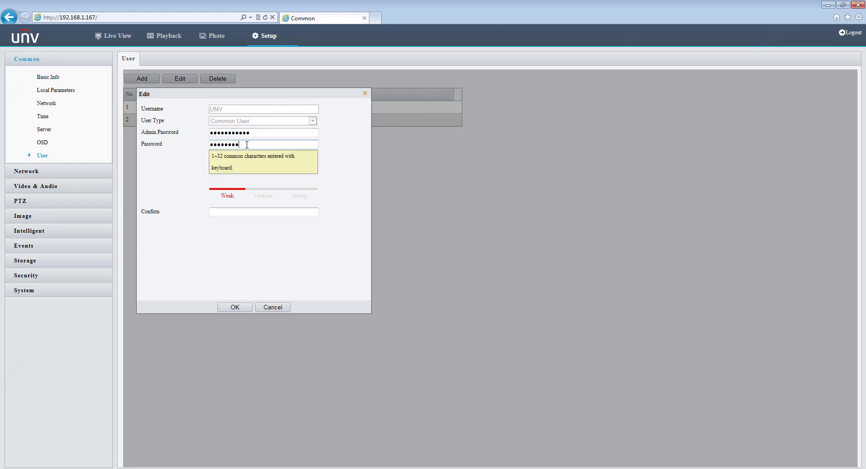
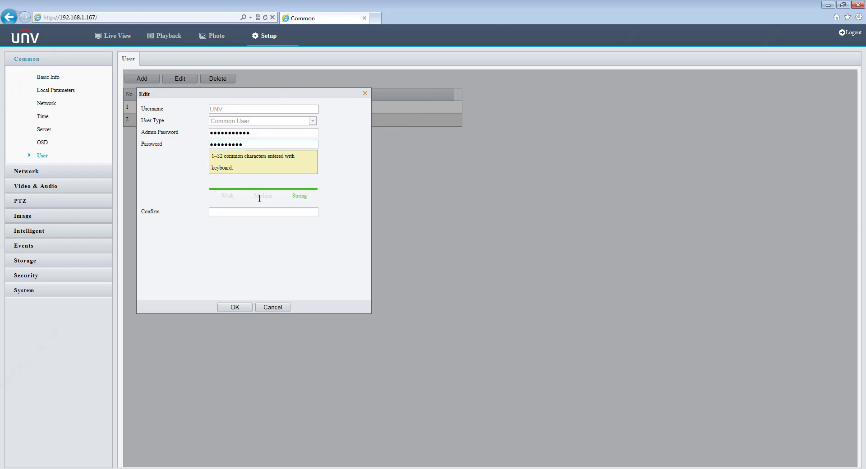
left_click(249, 215)
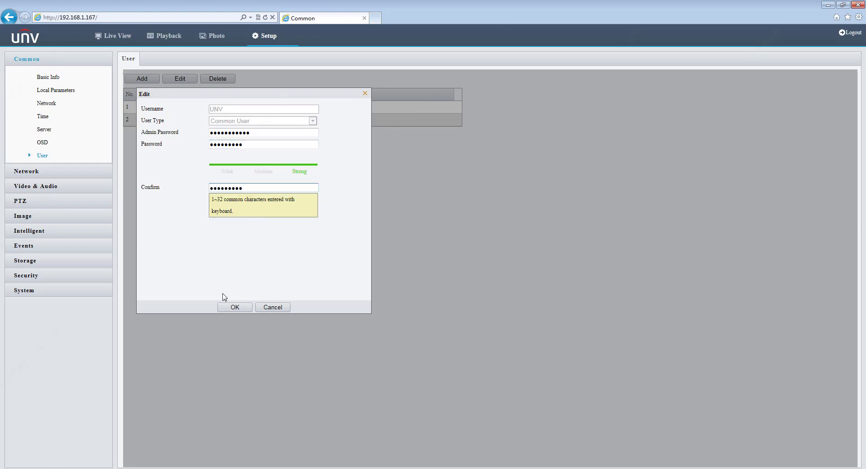
left_click(233, 308)
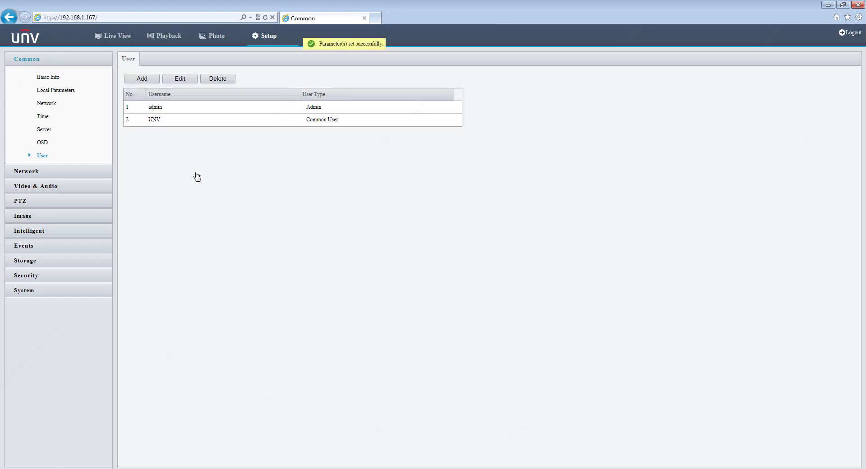
Delete the UNV common user account and confirm the deletion
left_click(226, 121)
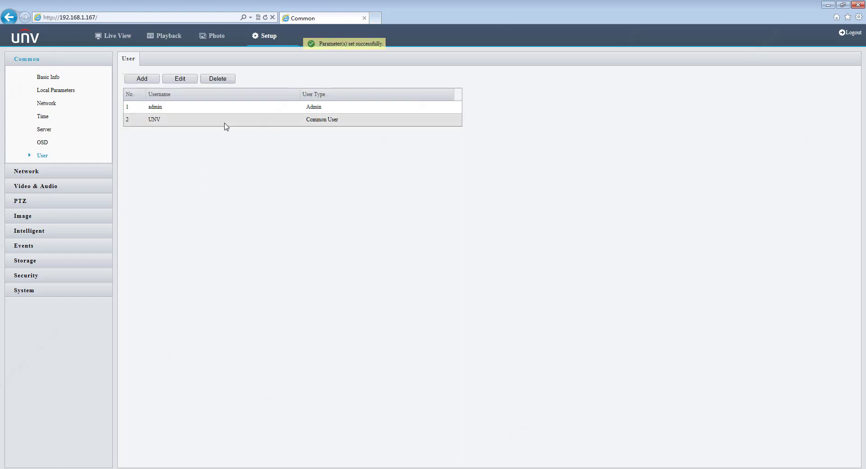
left_click(225, 80)
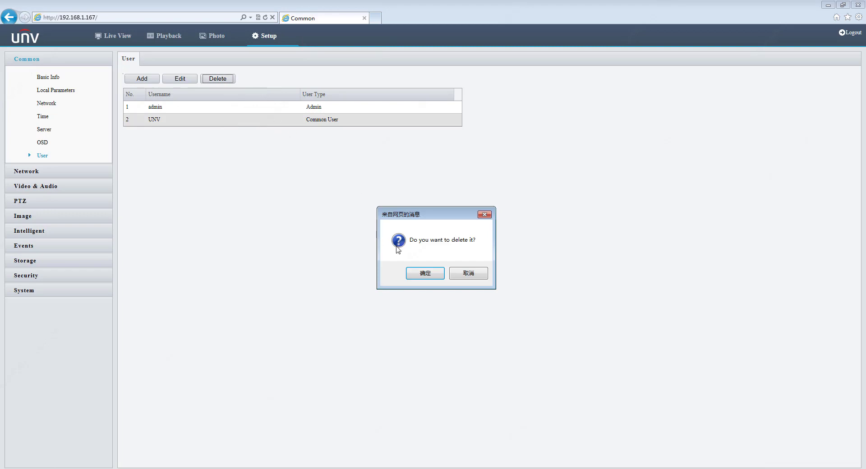
left_click(425, 273)
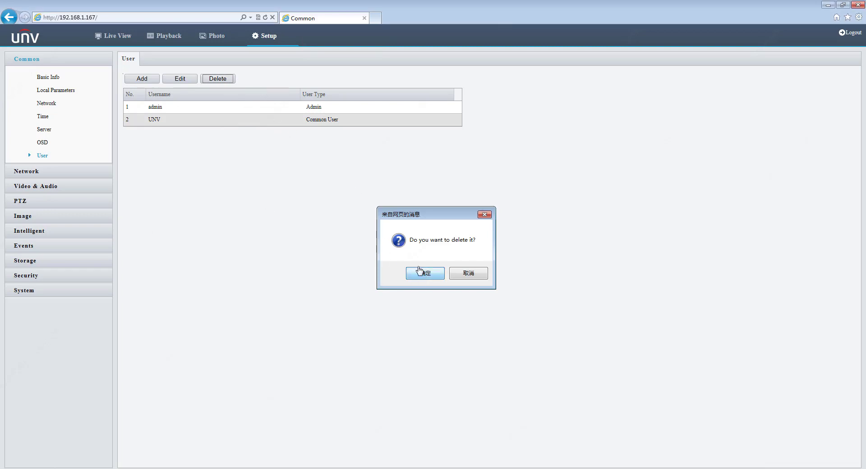